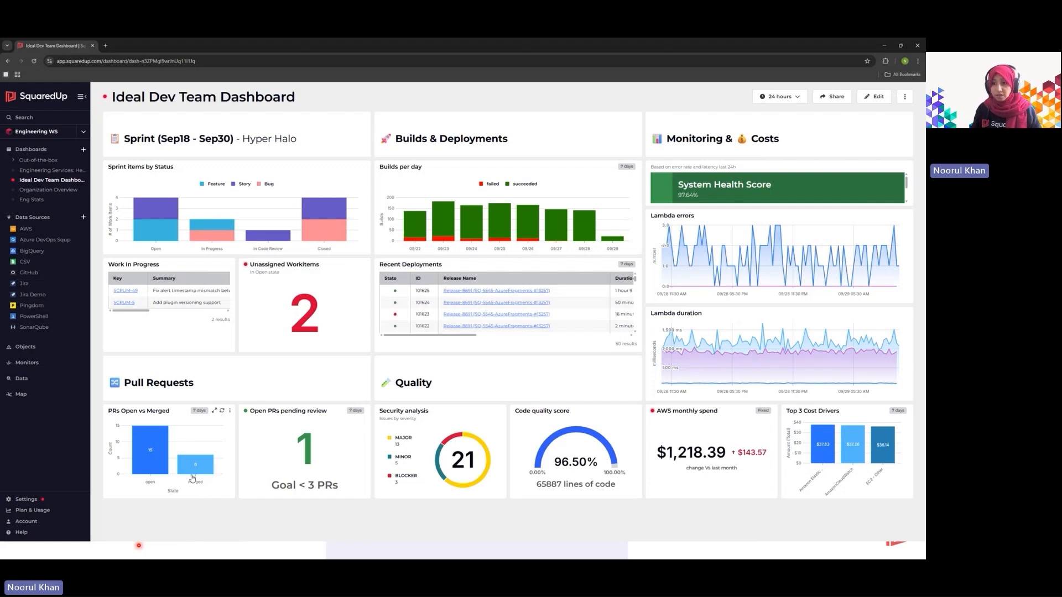
Step: Create a new dashboard and start configuring its first tile as a data tile
mouse_move(192, 478)
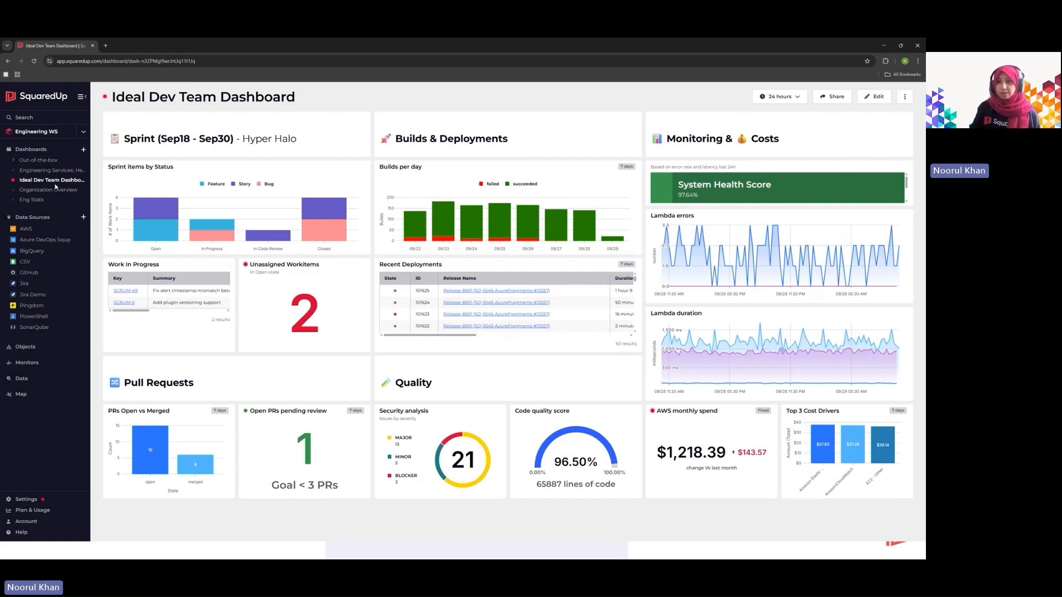
left_click(84, 150)
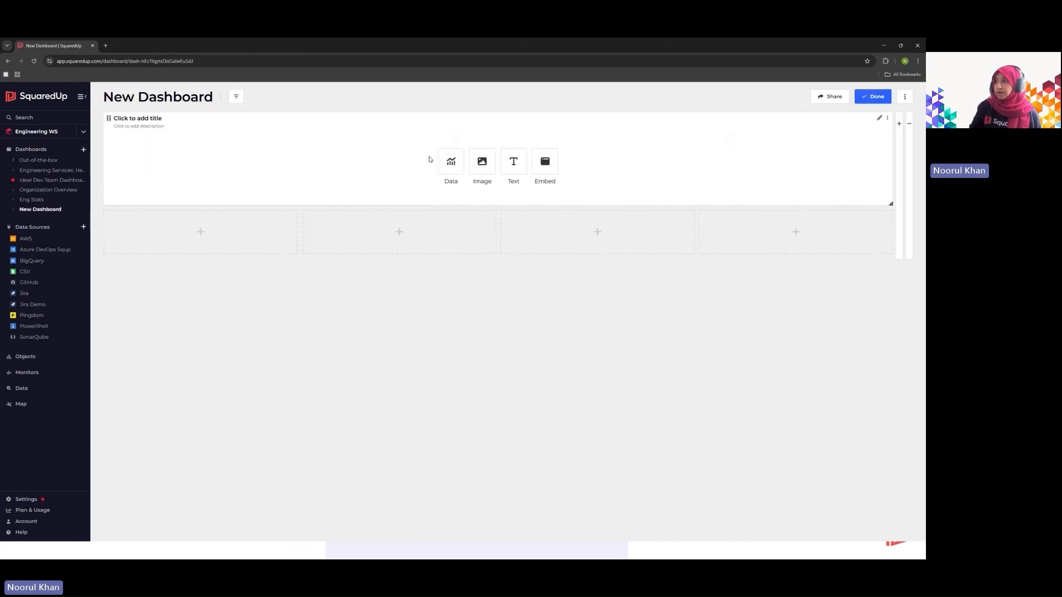
left_click(455, 170)
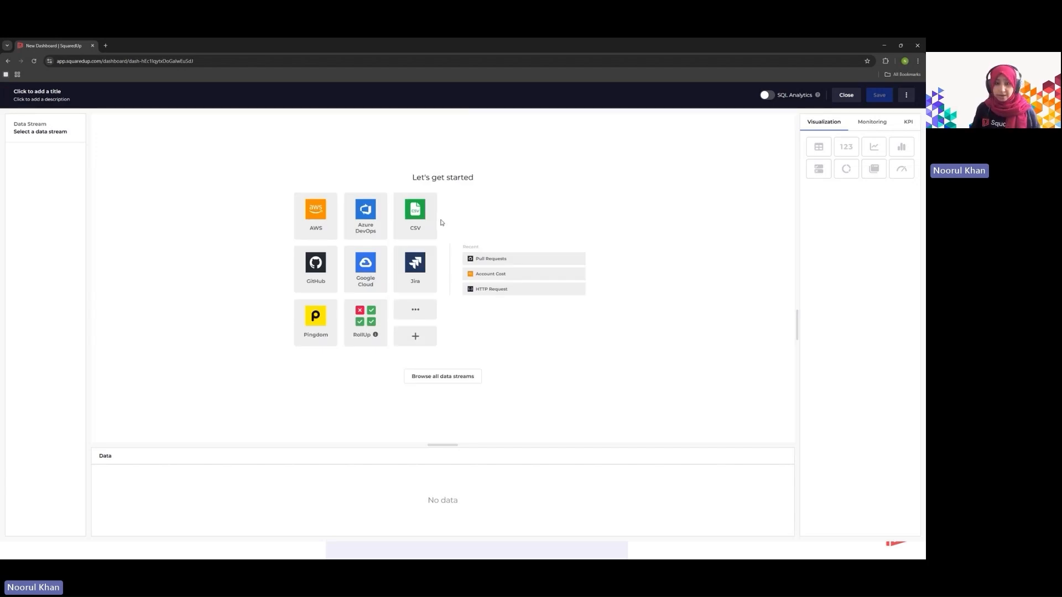
Step: Set the tile's data source to the Jira JQL Query data stream with Jira Demo as its object
left_click(416, 277)
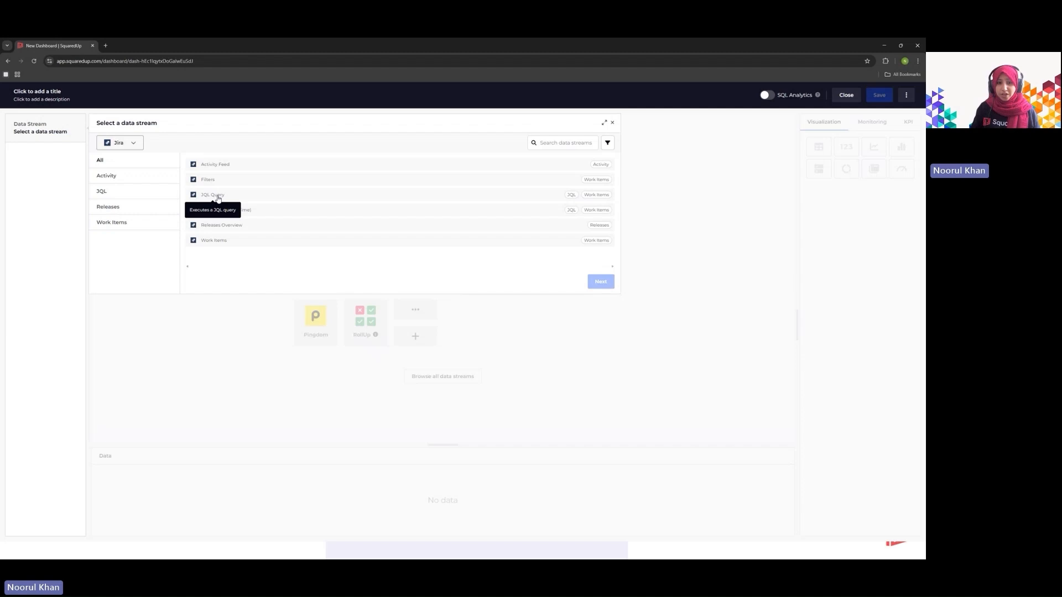
left_click(218, 199)
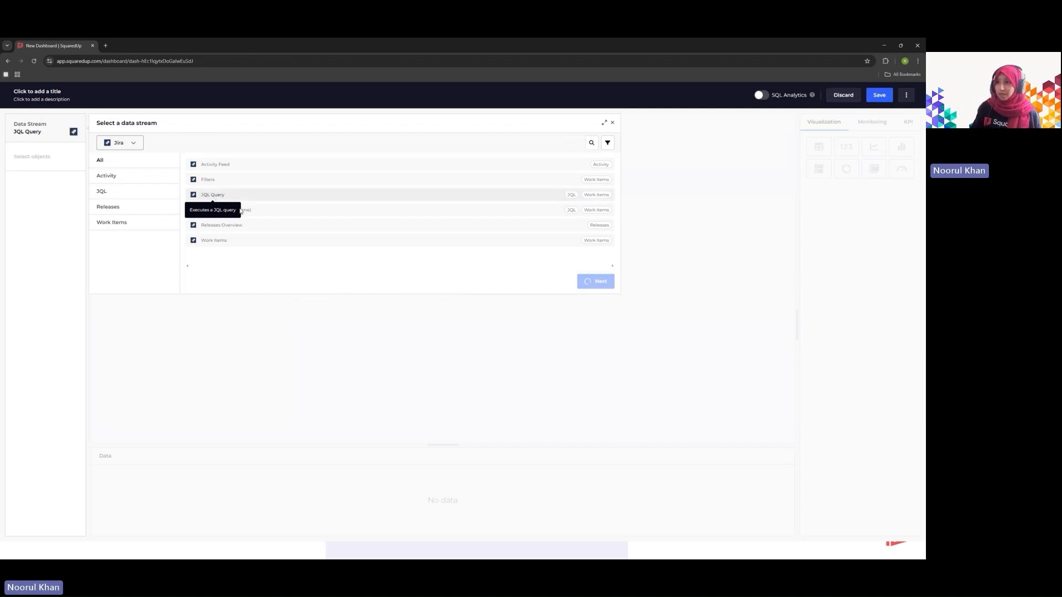
left_click(594, 283)
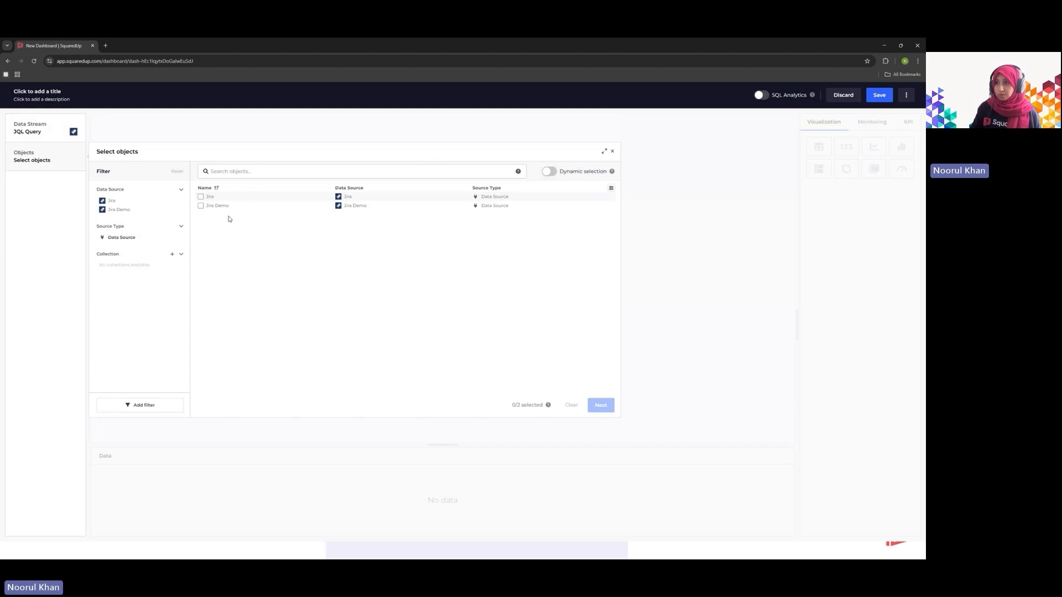
left_click(214, 206)
left_click(593, 412)
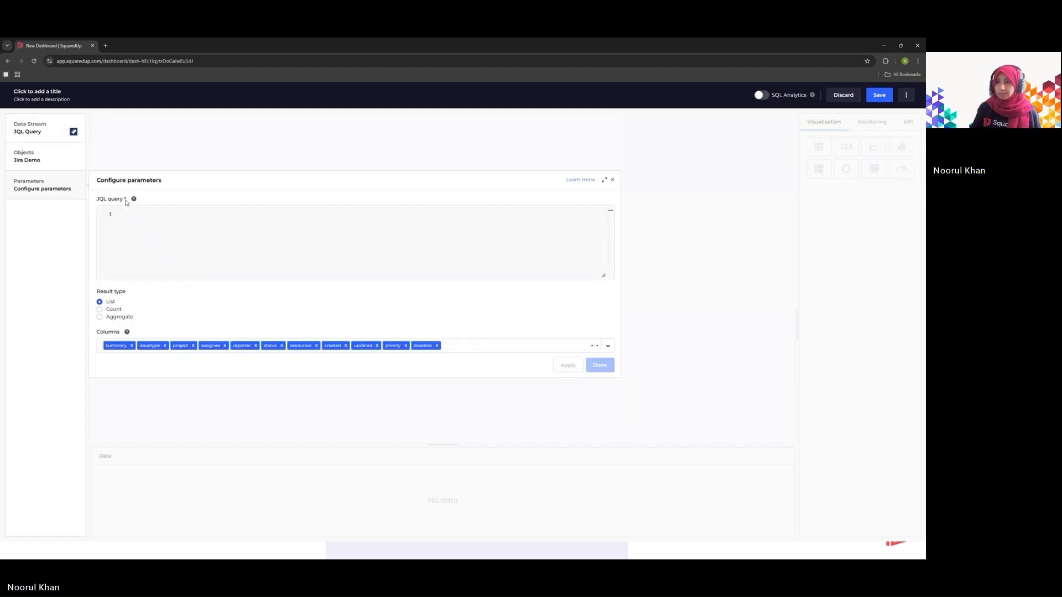
Step: Enter the JQL query Project = Plugins and Sprint = "Hyper Halo", and apply the parameters
left_click(123, 217)
type("Projec t =")
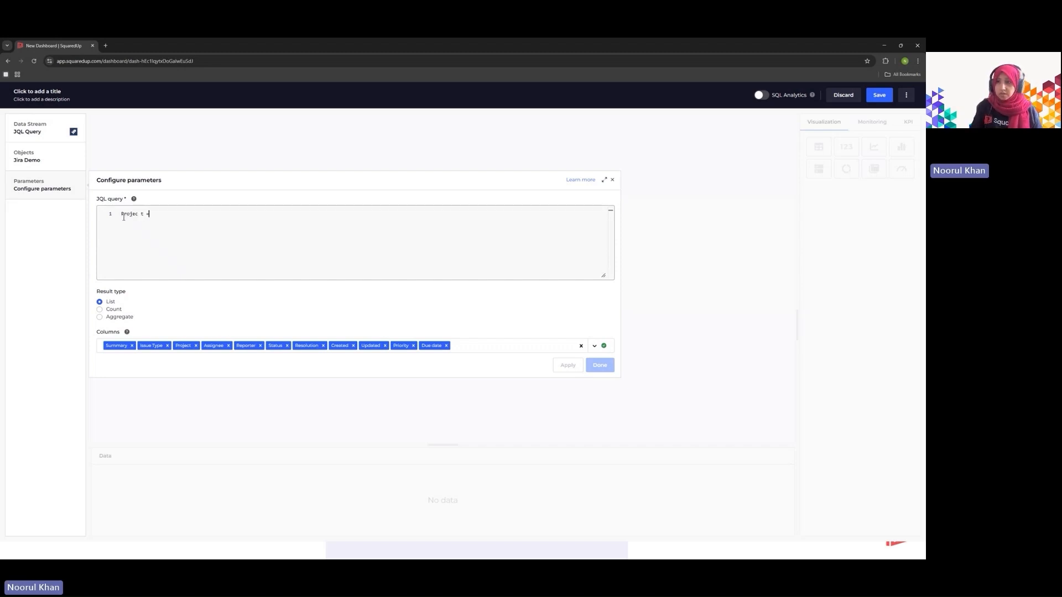
key("BackSpace")
key("BackSpace")
key("BackSpace")
type("t = ")
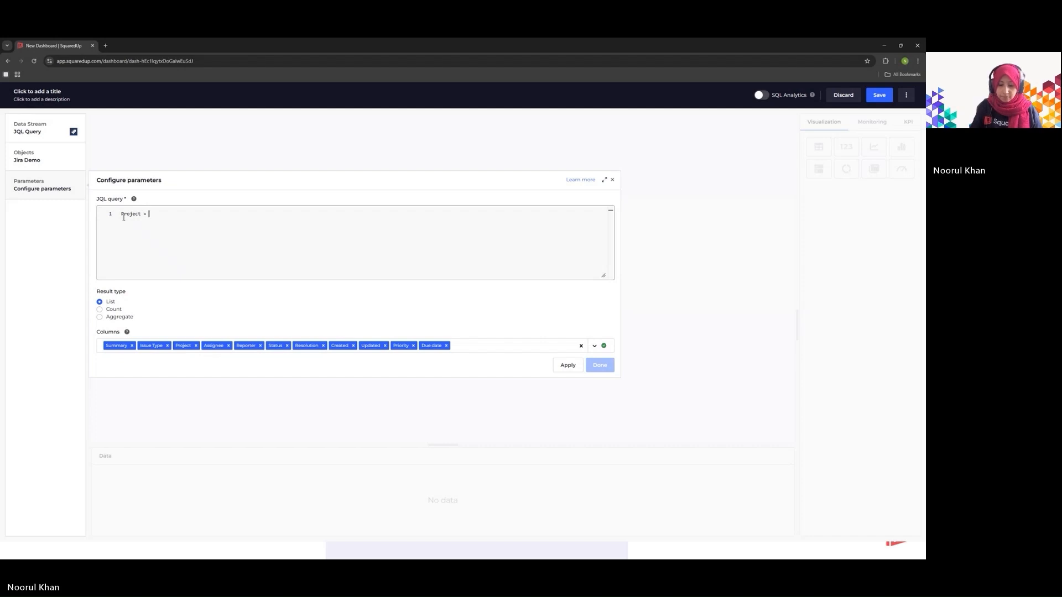
type("Plugins")
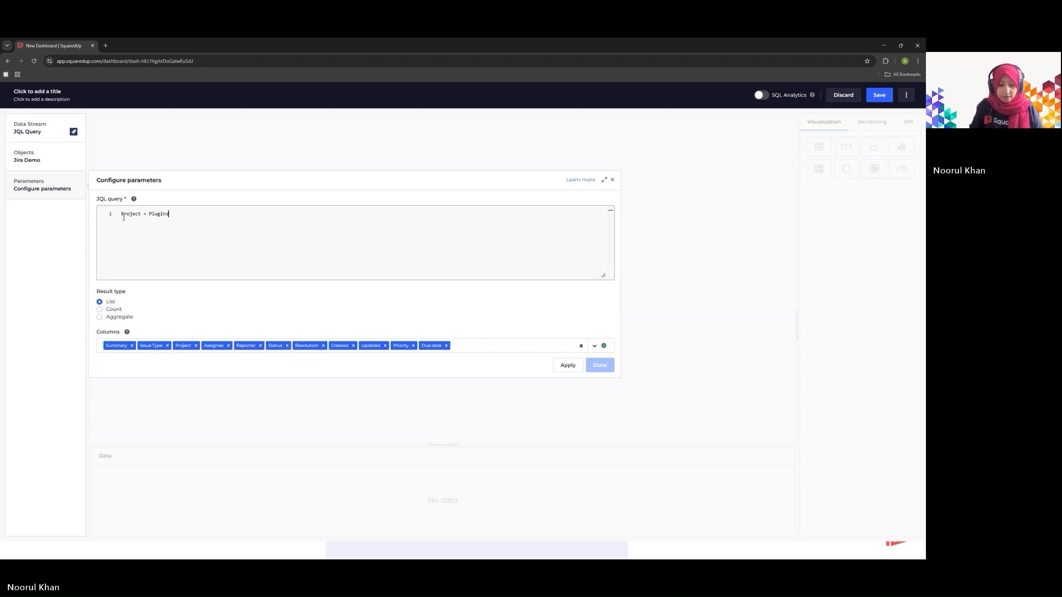
type(" and Spri")
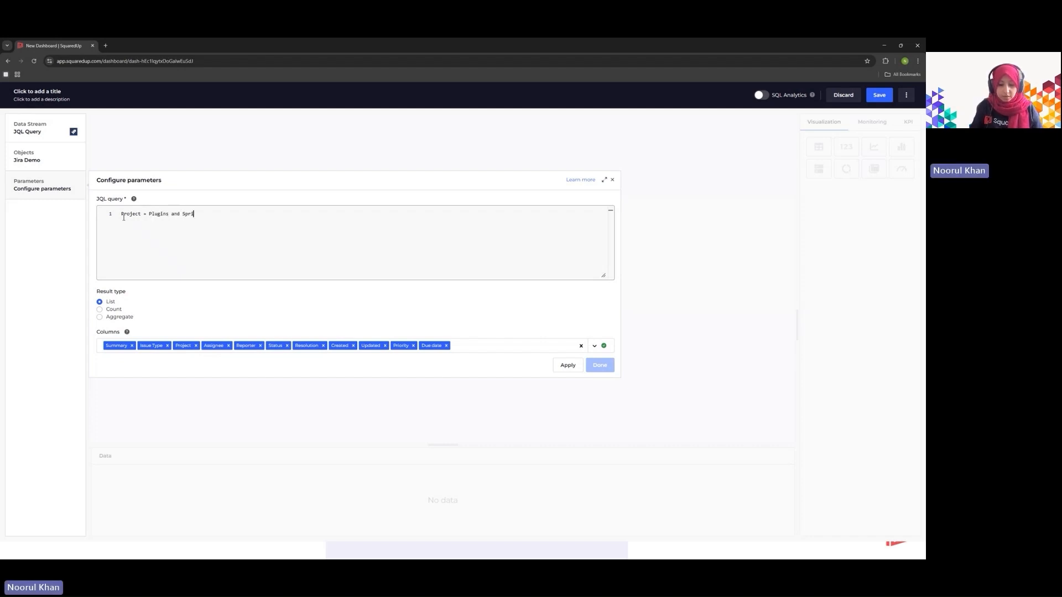
type("nt = \"Hyper")
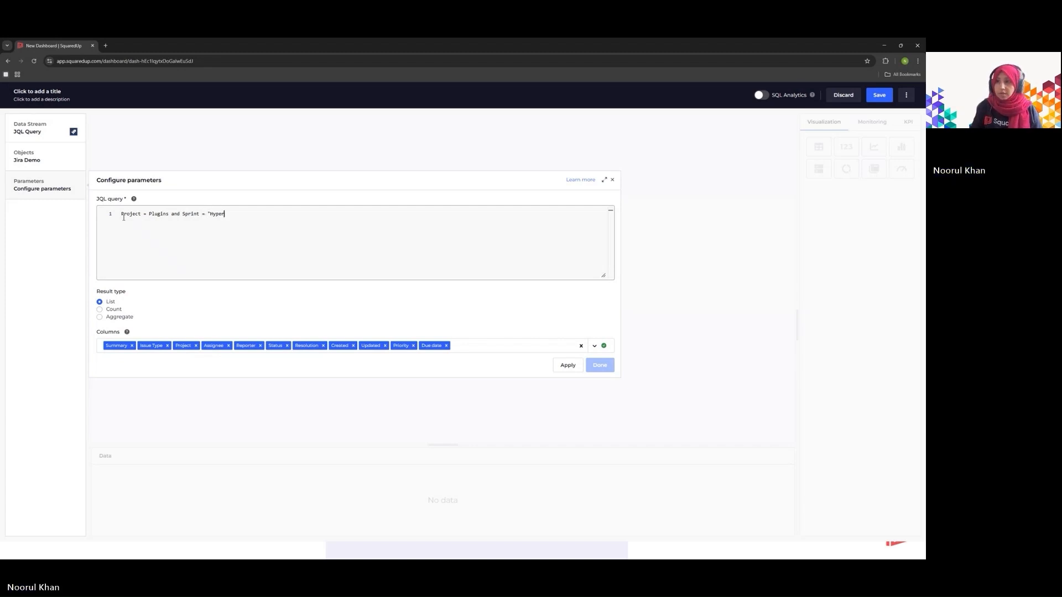
type(" Halo")
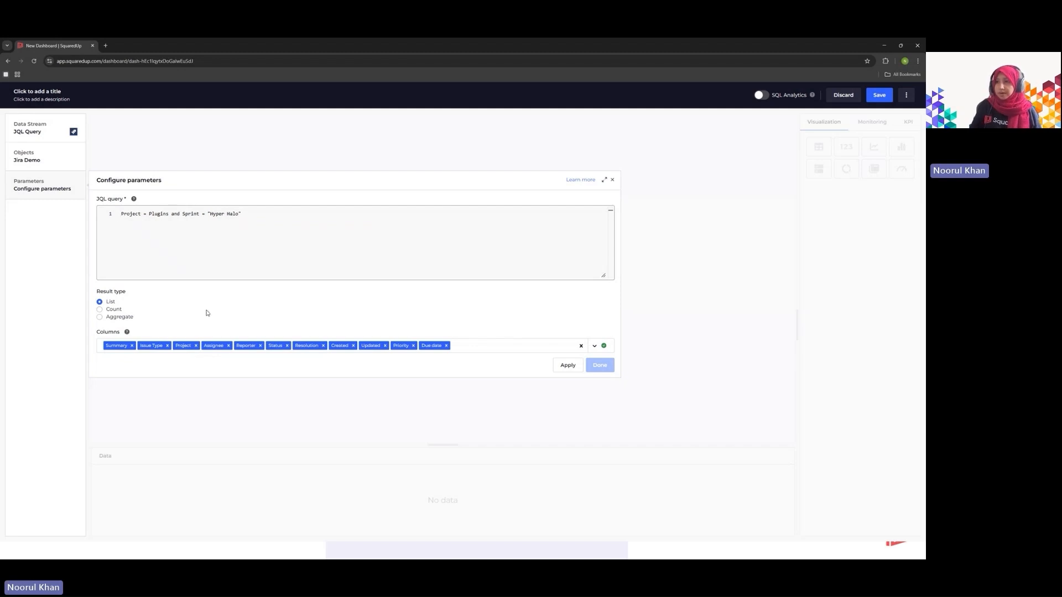
left_click(573, 366)
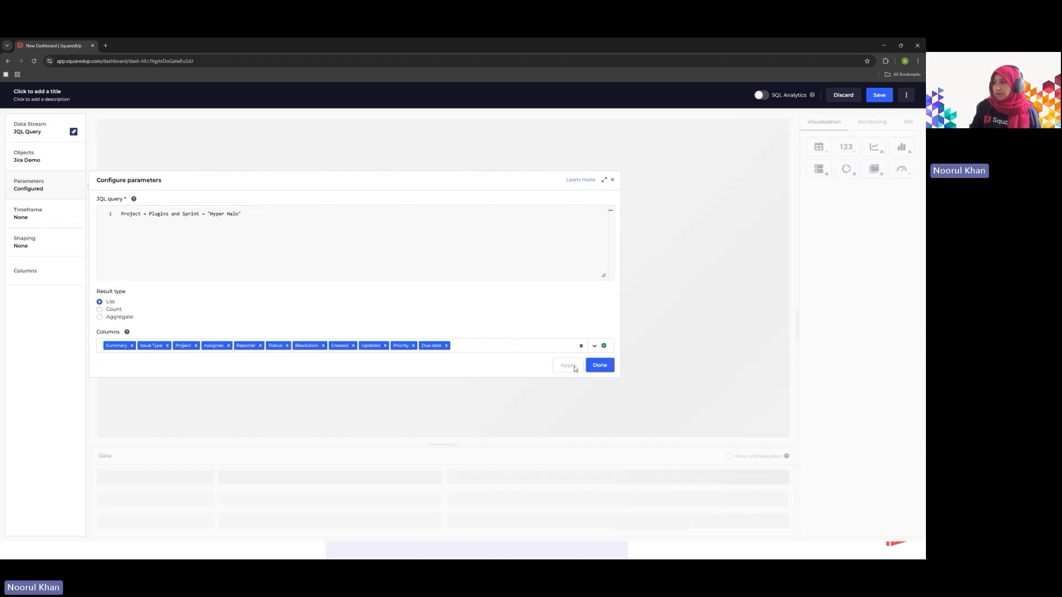
left_click(604, 370)
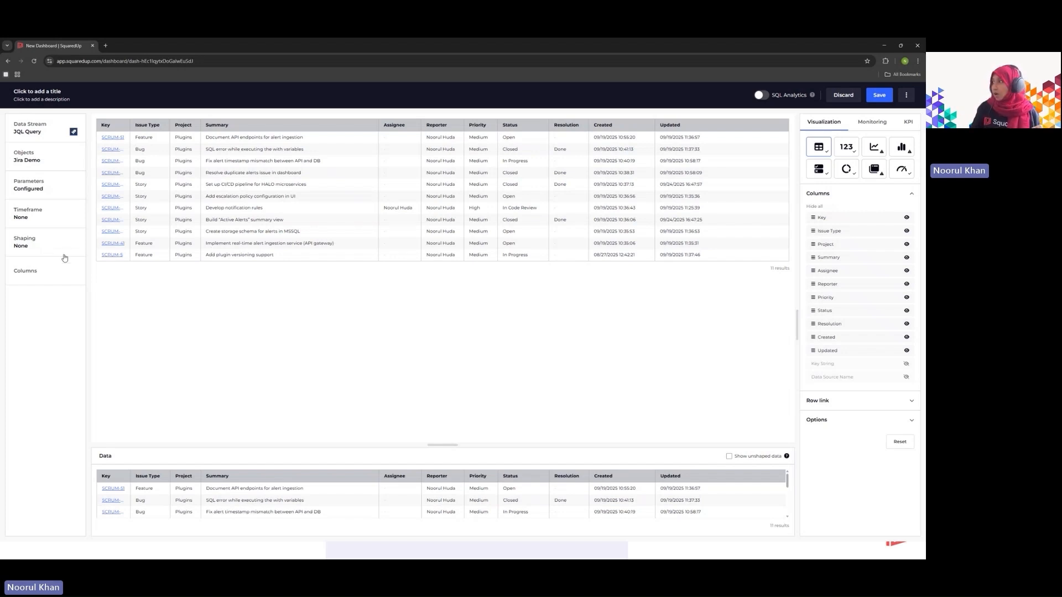
Step: Shape the query data by grouping it by Status and Issue Type with a Count aggregation
left_click(31, 246)
left_click(118, 281)
left_click(122, 308)
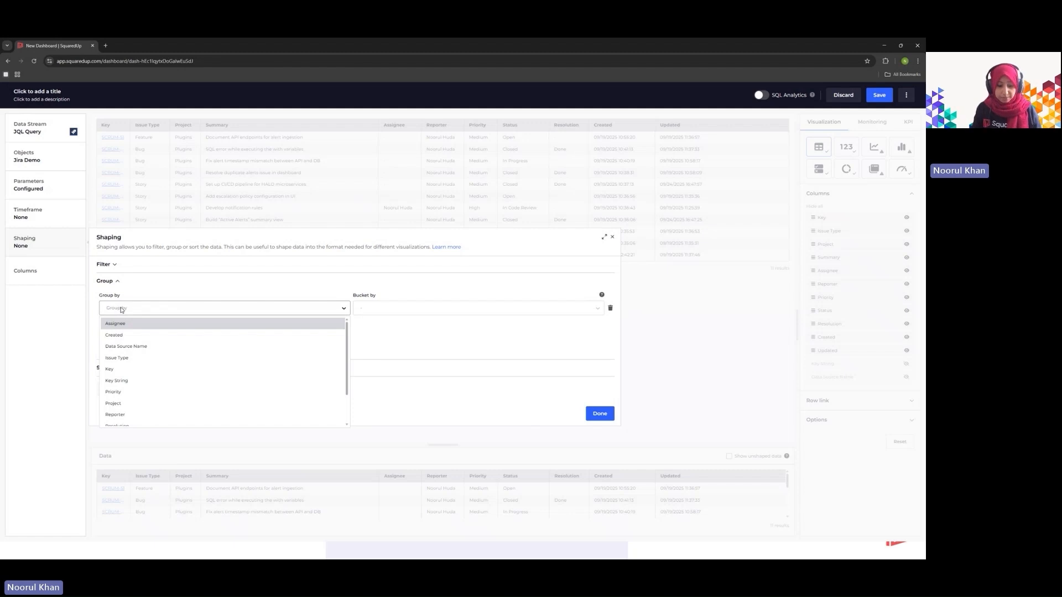
type("st")
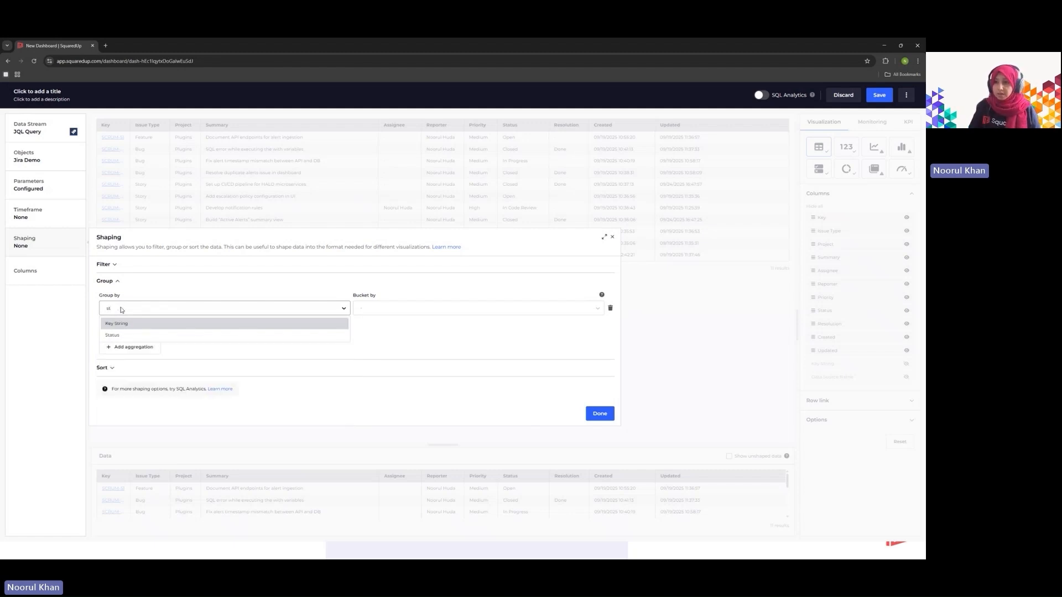
left_click(113, 336)
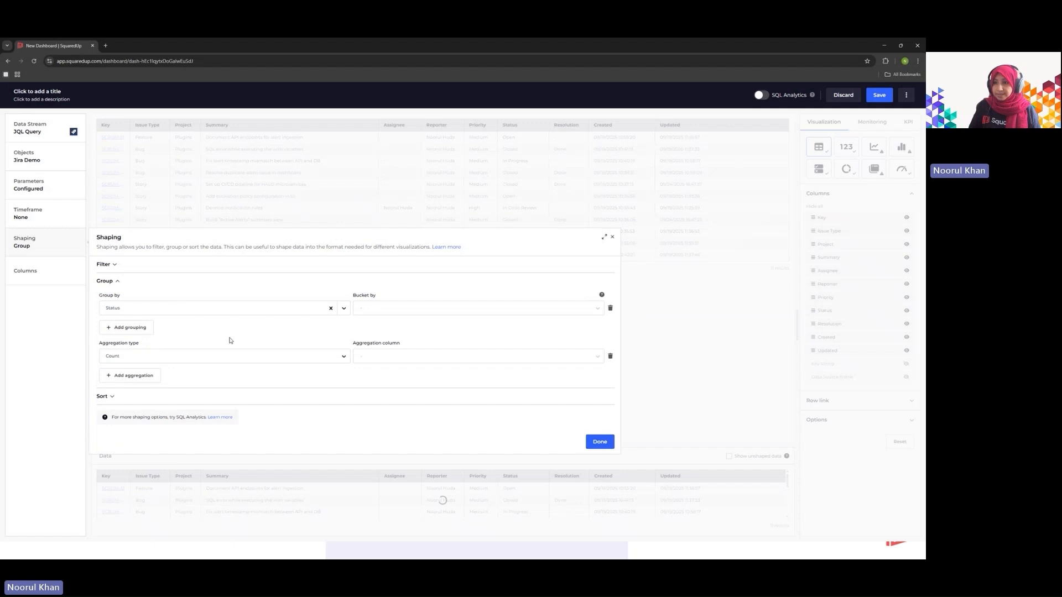
left_click(125, 328)
left_click(125, 328)
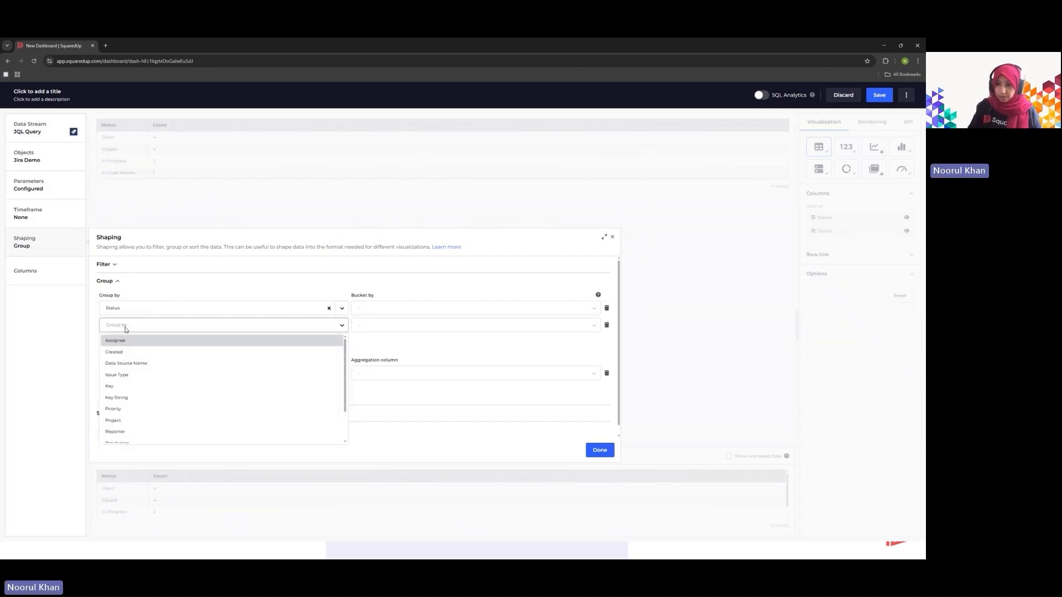
left_click(124, 376)
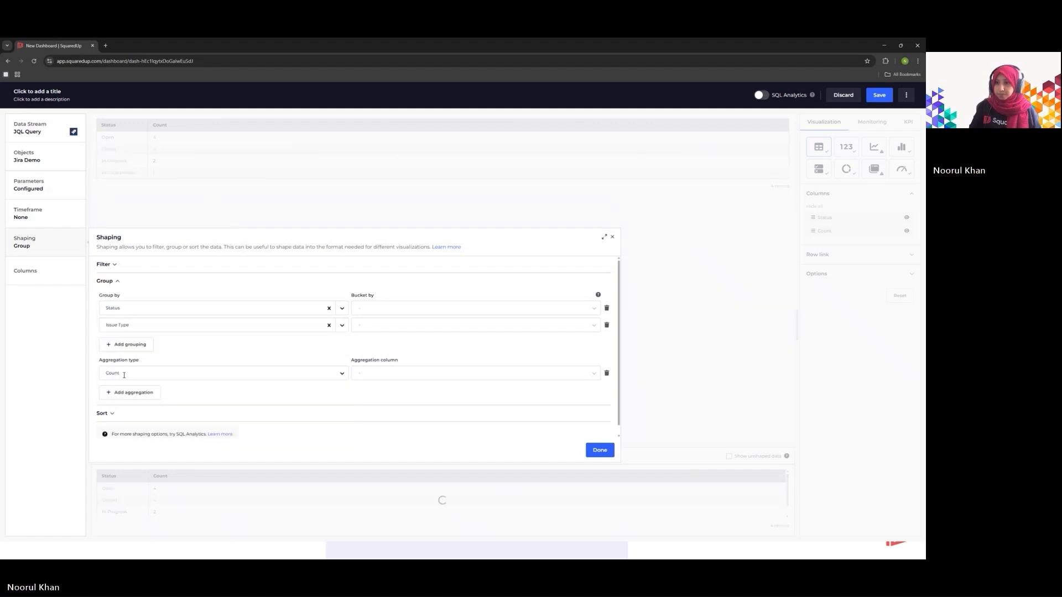
left_click(599, 451)
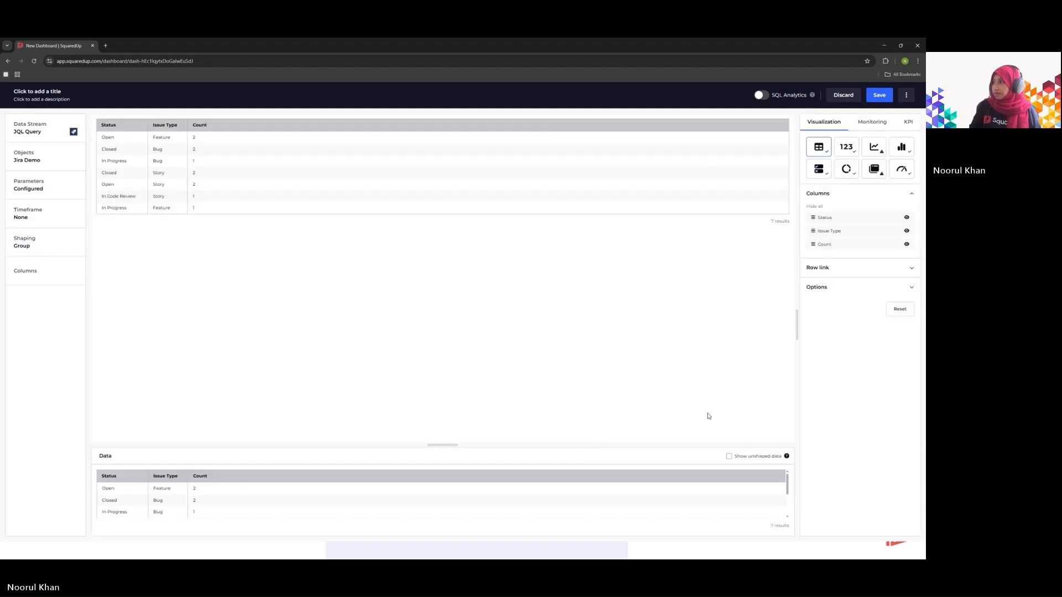
Step: Visualize the grouped data as a bar chart with its legend shown in the Top position, and save the tile
left_click(902, 148)
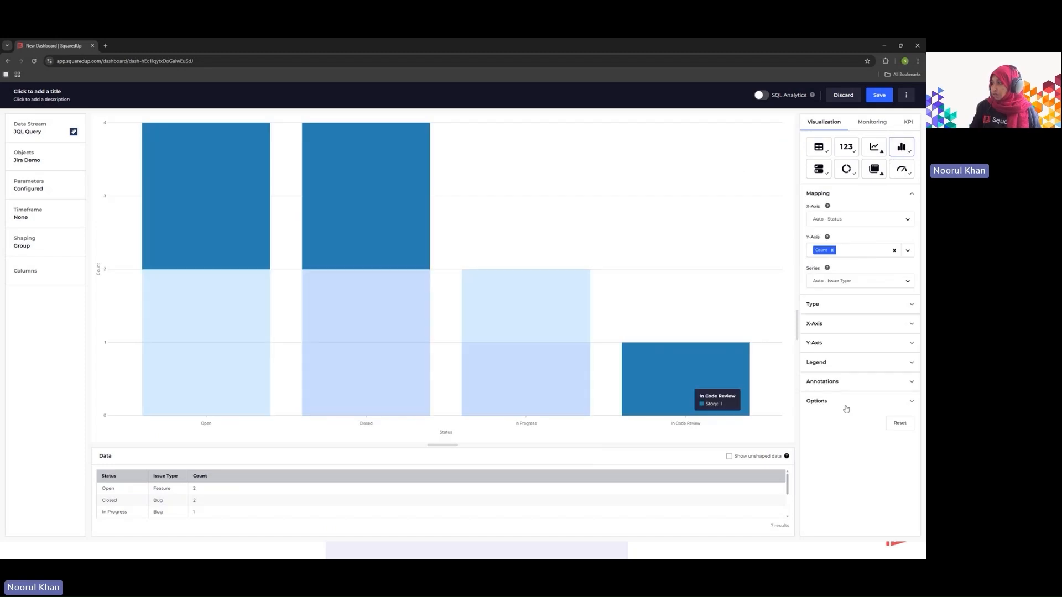
left_click(910, 366)
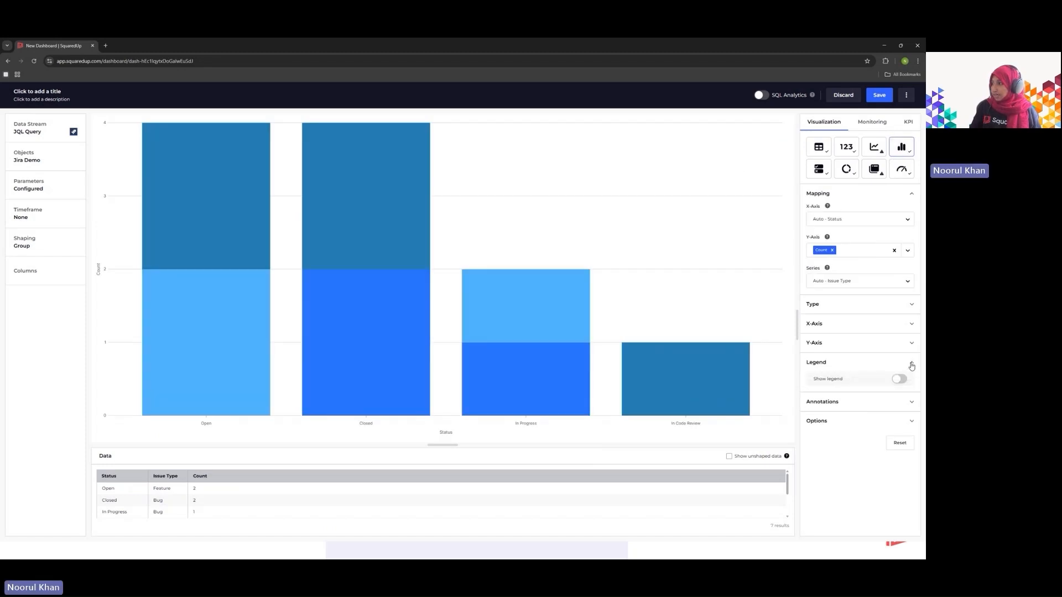
left_click(899, 380)
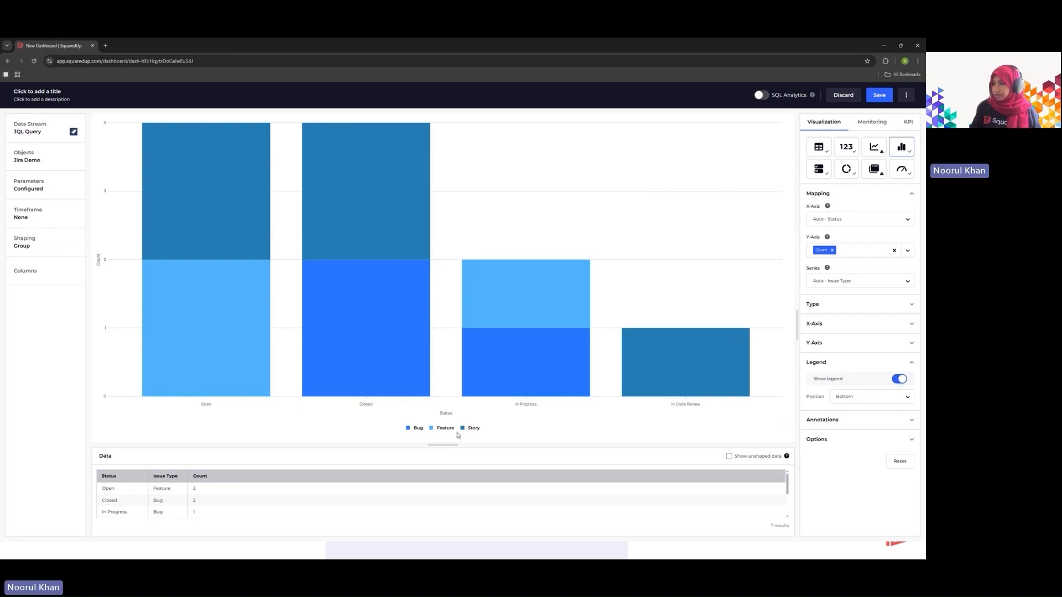
left_click(908, 397)
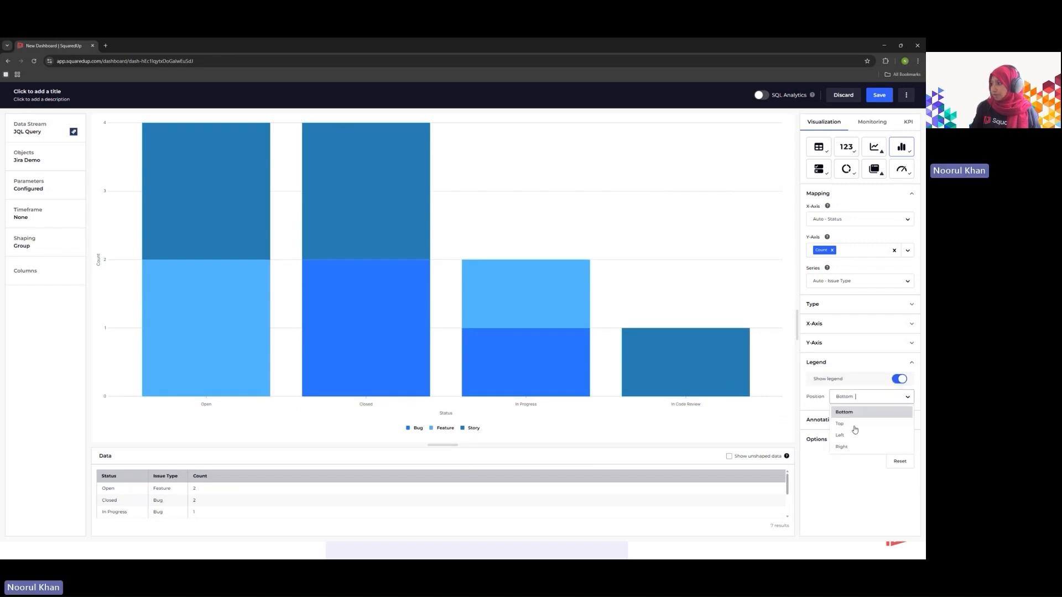
left_click(846, 428)
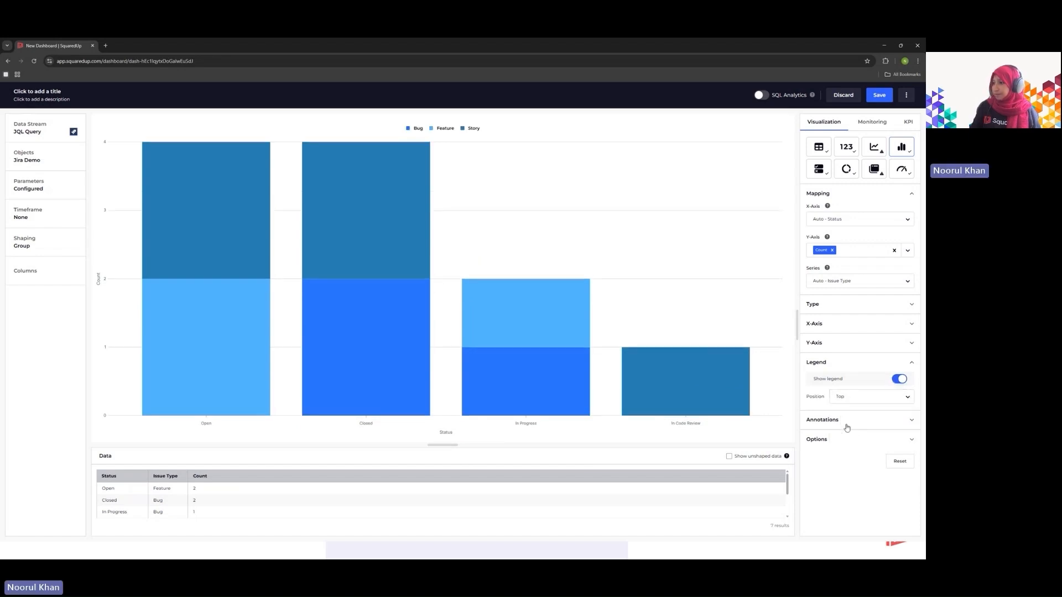
left_click(880, 96)
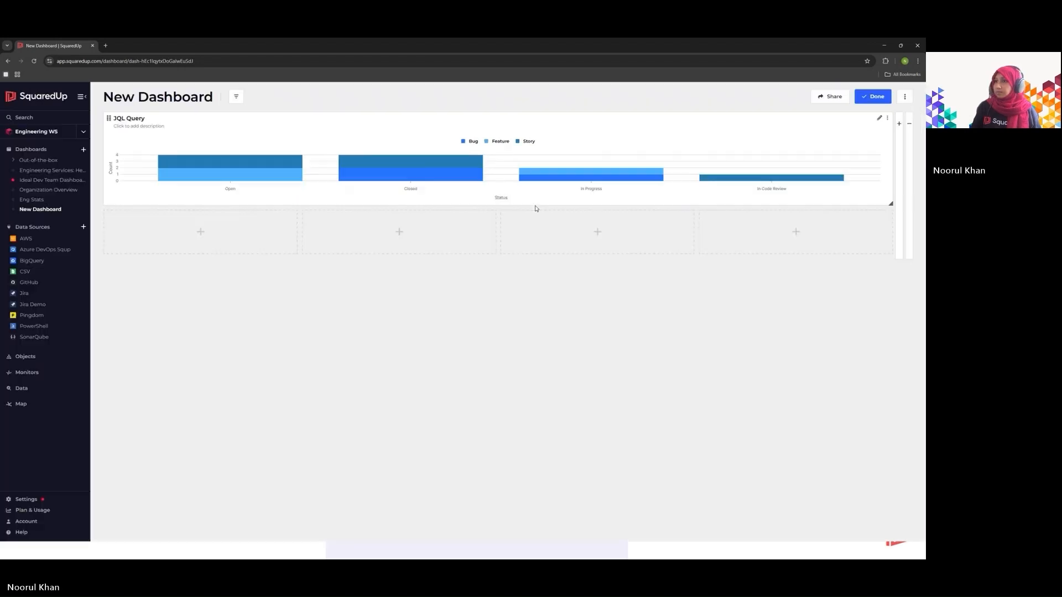
Step: Resize the bar chart tile to half the dashboard width and three grid rows high, and title it "Workitems by Status"
left_click_drag(888, 202, 496, 255)
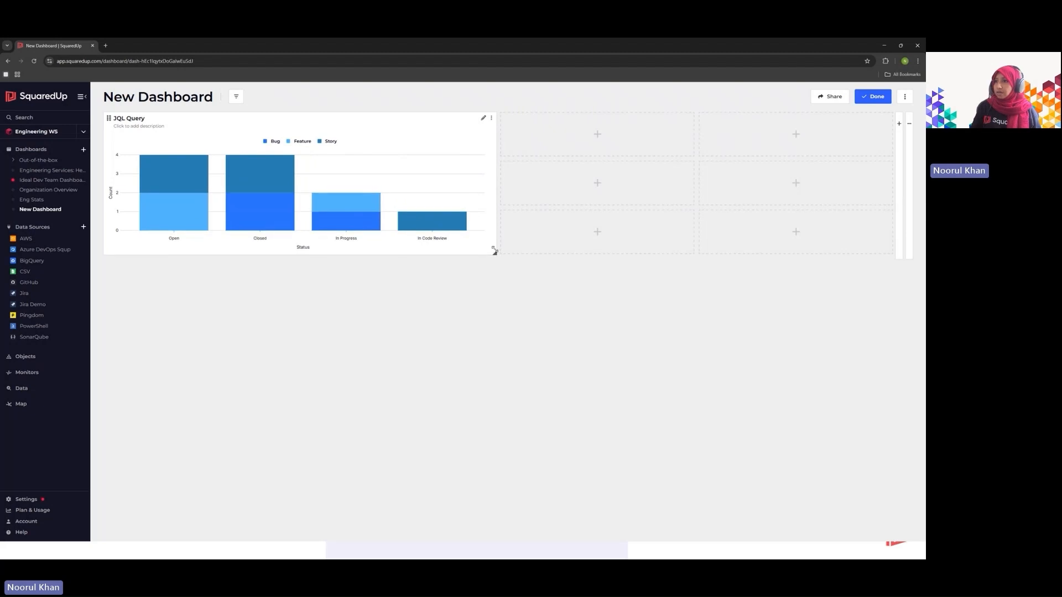
left_click_drag(147, 120, 111, 118)
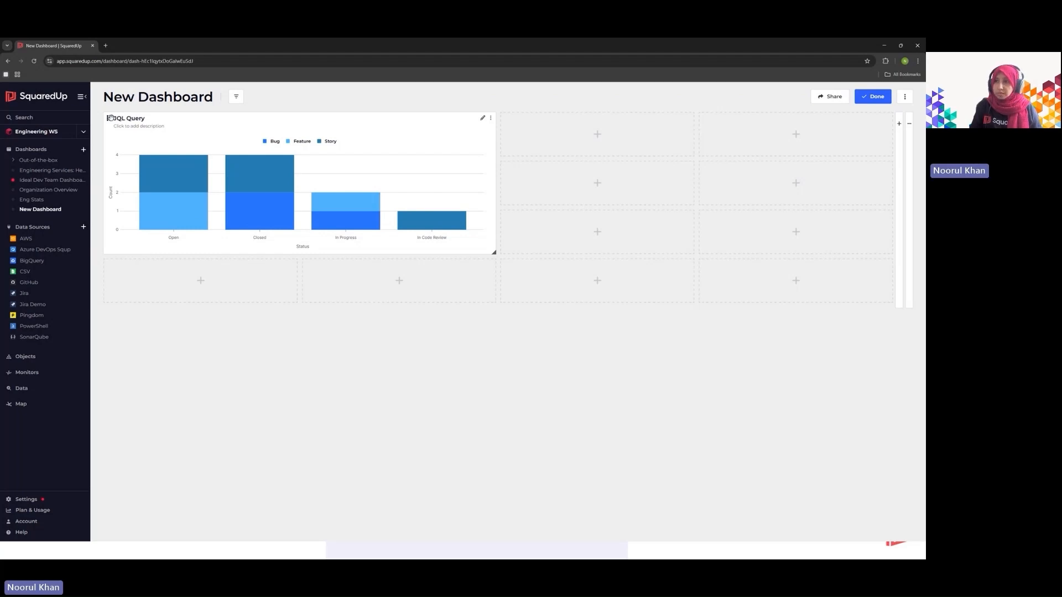
left_click(151, 117)
type("Workitems by Status")
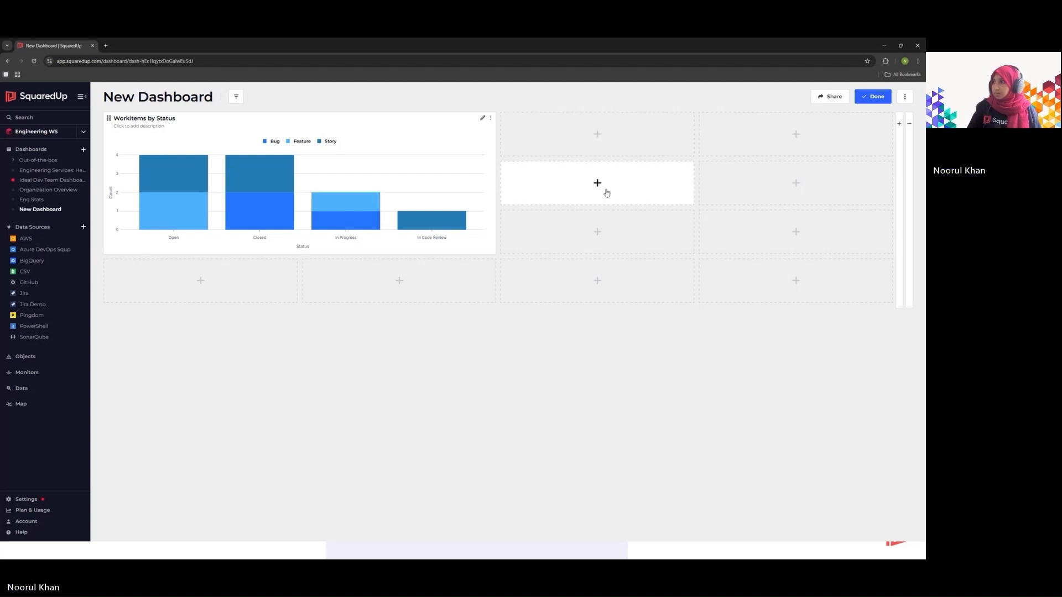
Step: Add a second data tile beside the Workitems chart, using the GitHub Pull Requests data stream
left_click(599, 138)
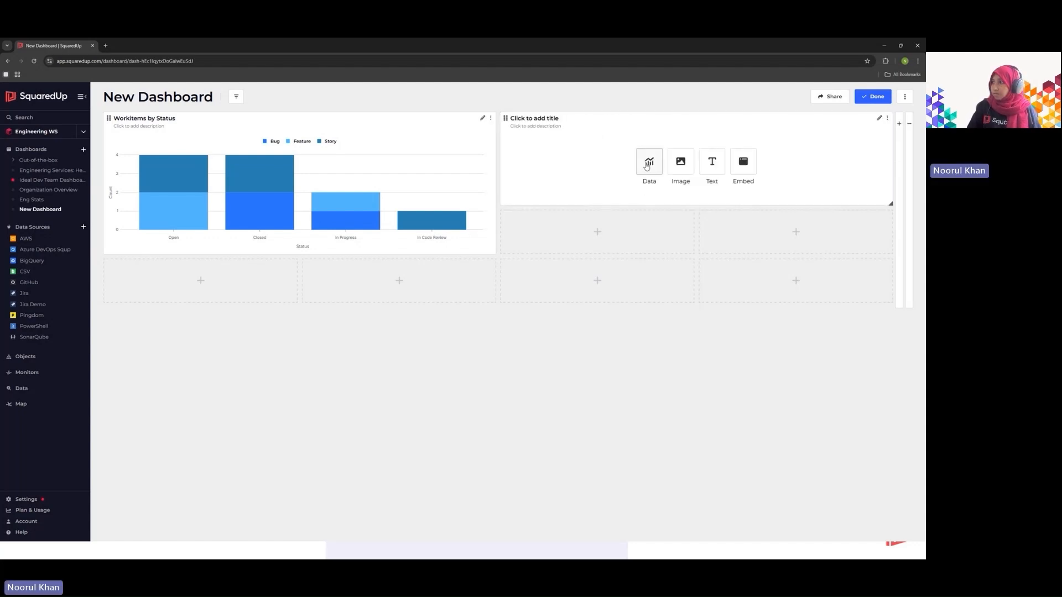
left_click(647, 166)
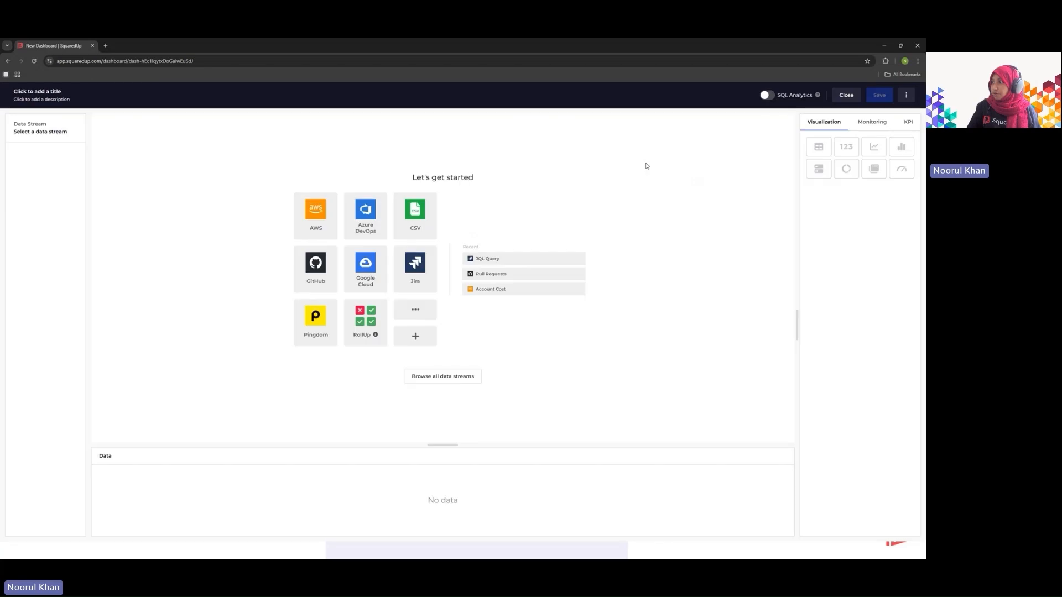
left_click(318, 274)
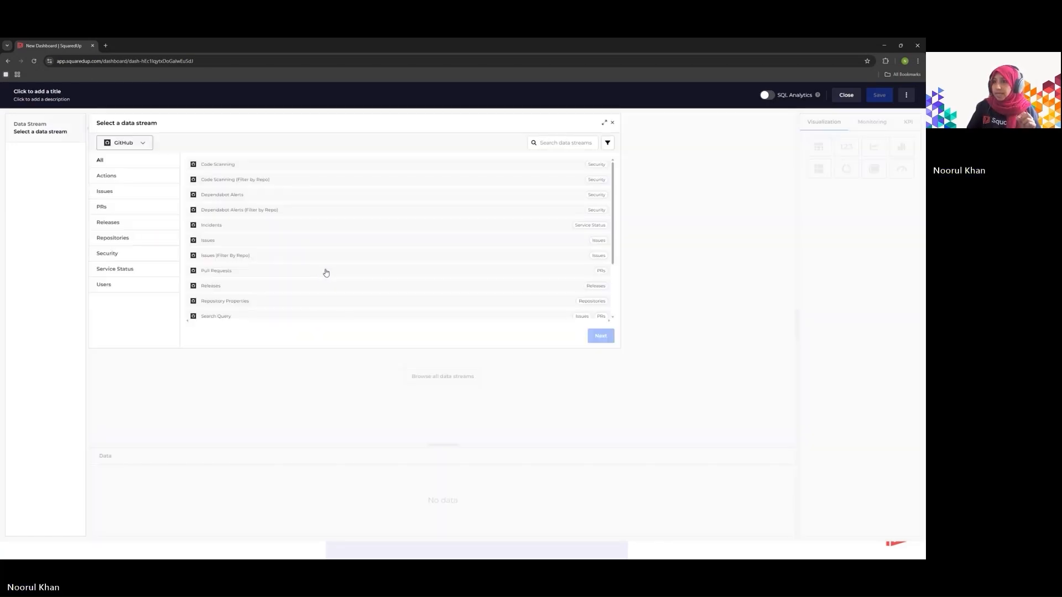
scroll(215, 249, "down", 1)
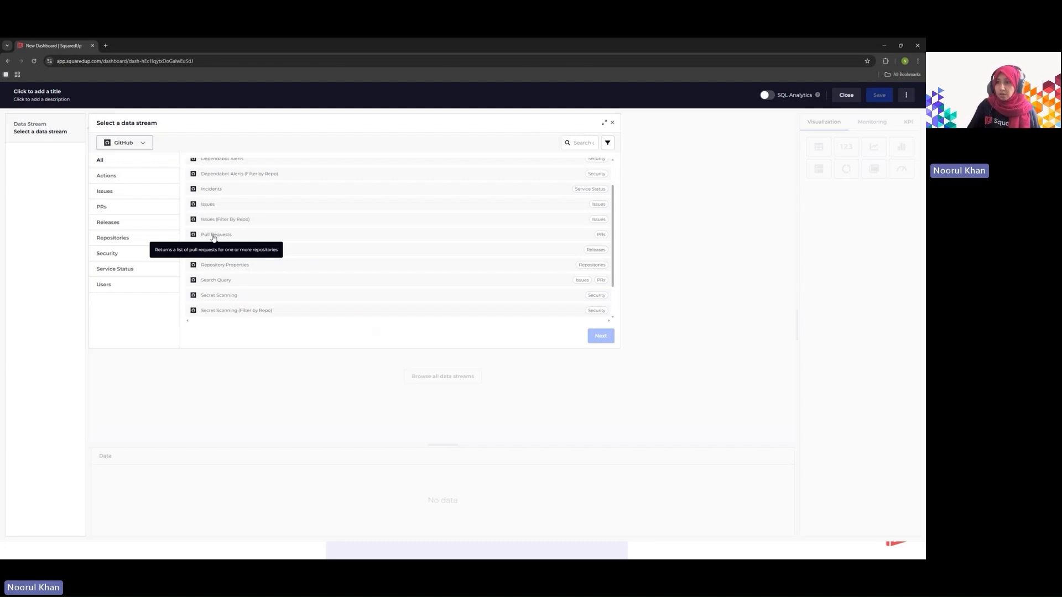
left_click(214, 236)
left_click(603, 338)
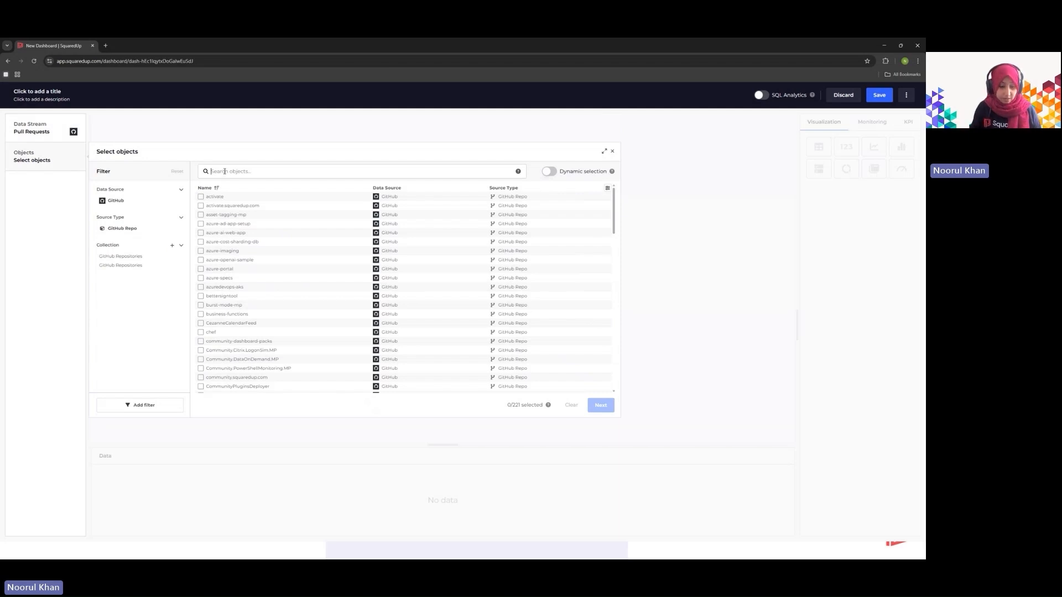
Step: Find the GitHub repo "saas" and select it as the object for the Pull Requests data stream
type("saas")
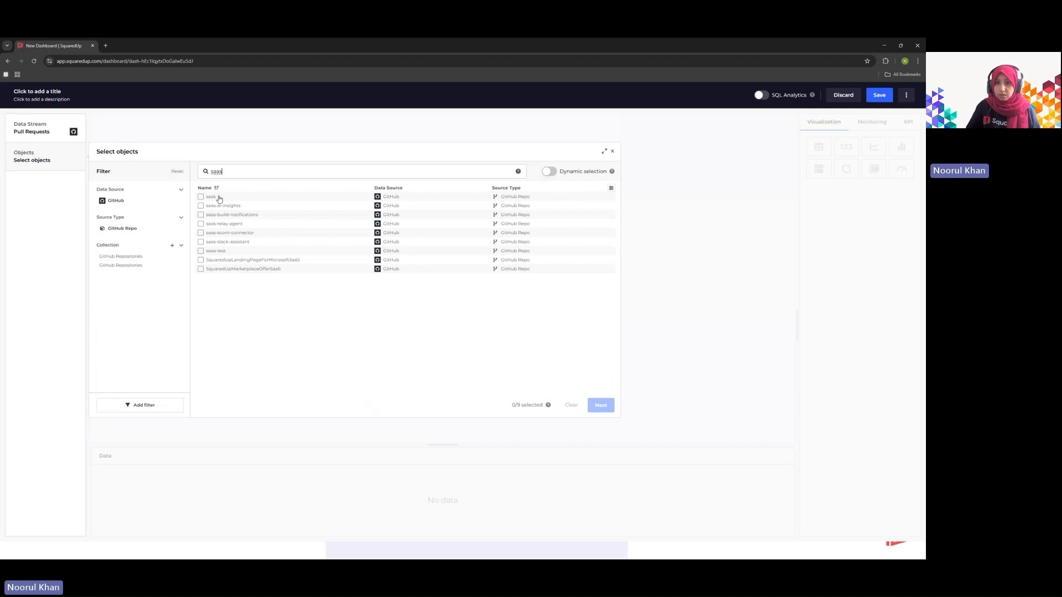
left_click(217, 198)
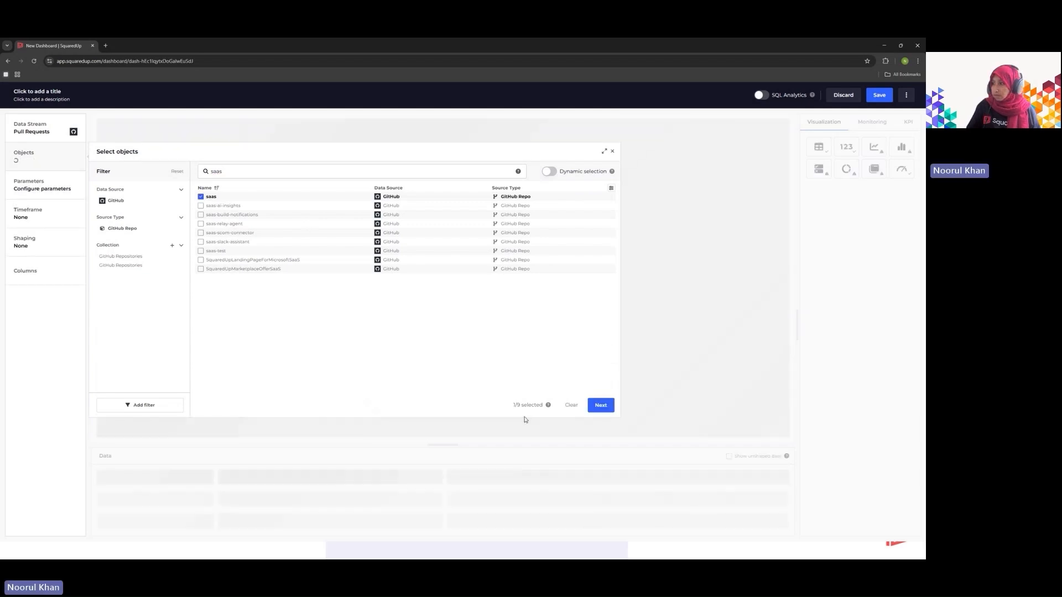
left_click(602, 406)
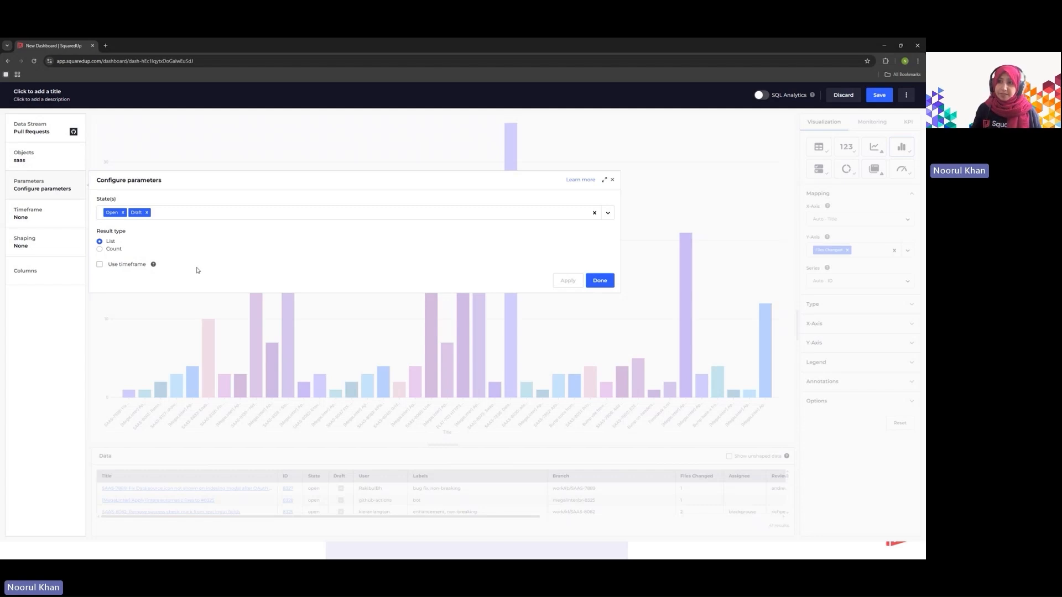
Step: Configure the pull request parameters to include only the Open state and to use a timeframe based on the Created column
left_click(147, 213)
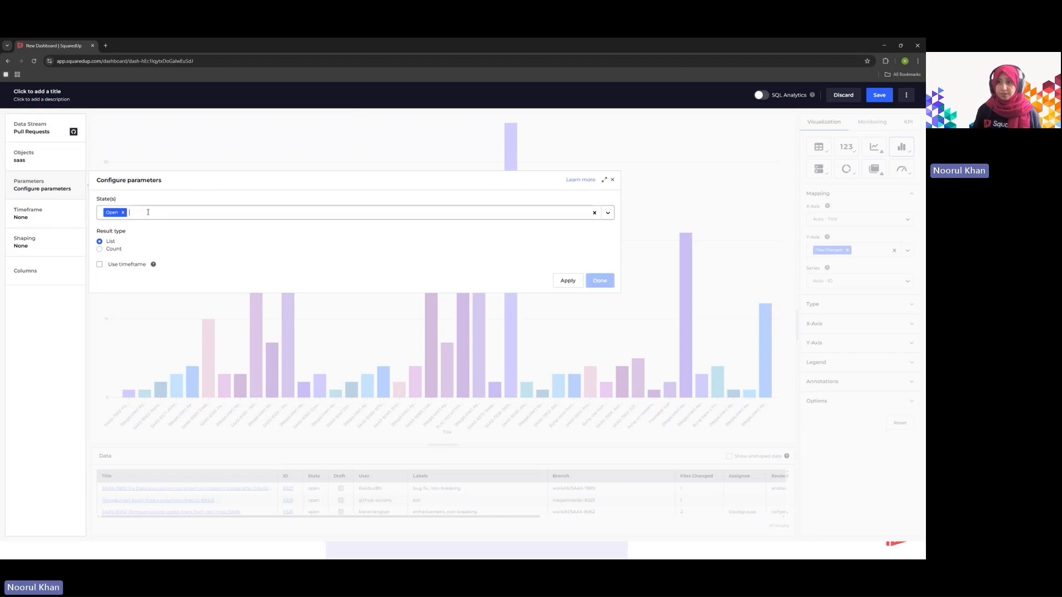
left_click(99, 267)
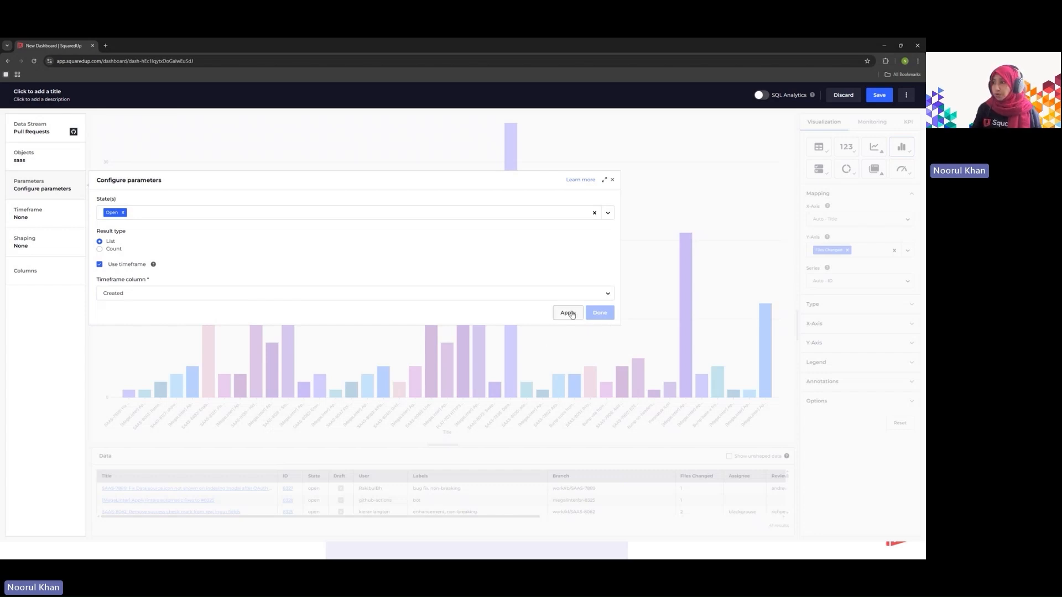
left_click(572, 314)
left_click(600, 313)
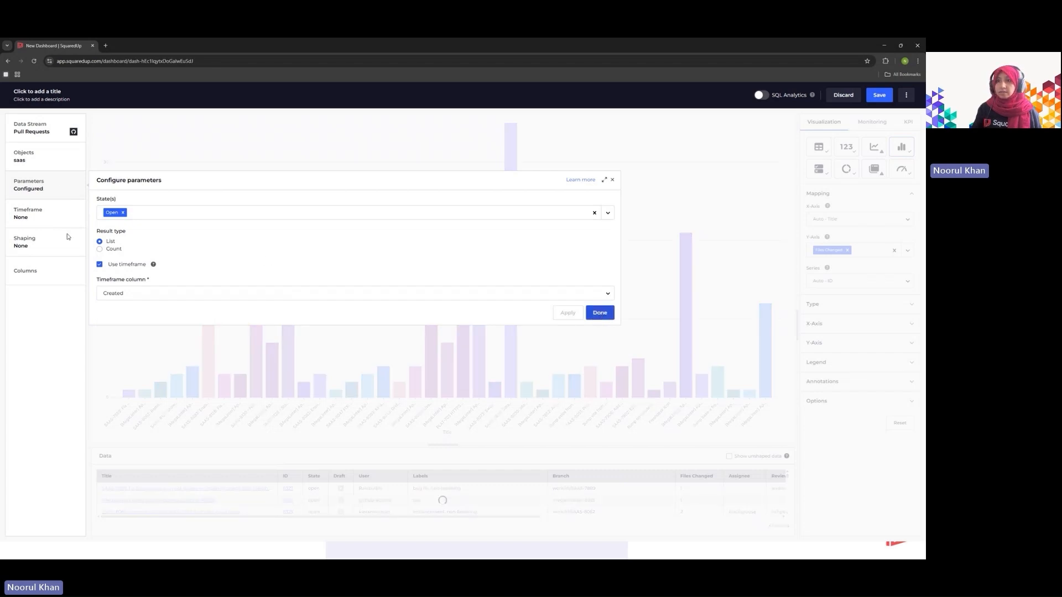
Step: Set the pull request tile's timeframe to a fixed 7 days and check the timeframe column options in its parameters
left_click(34, 221)
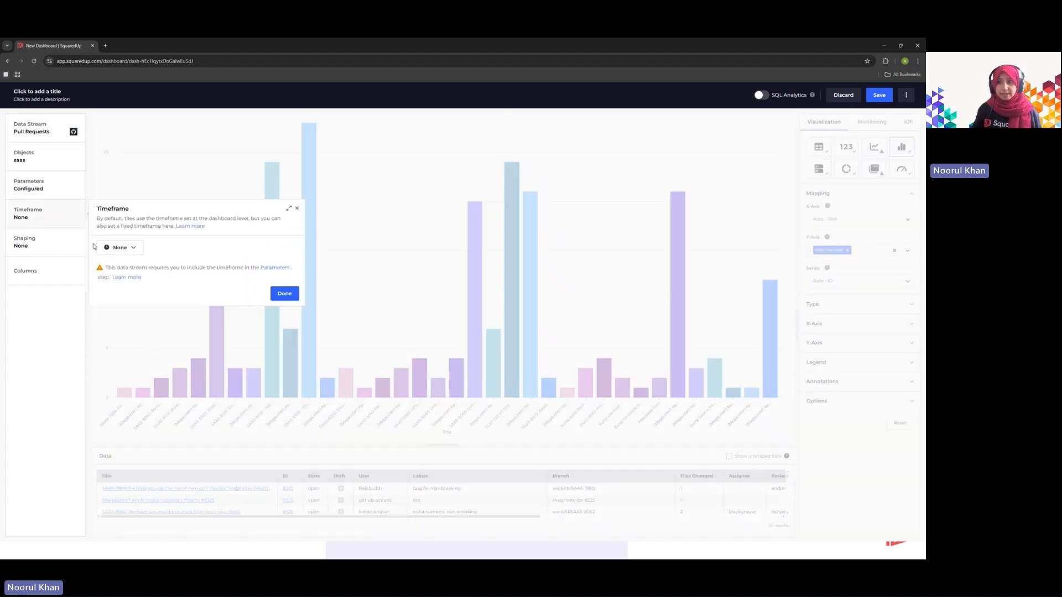
left_click(120, 247)
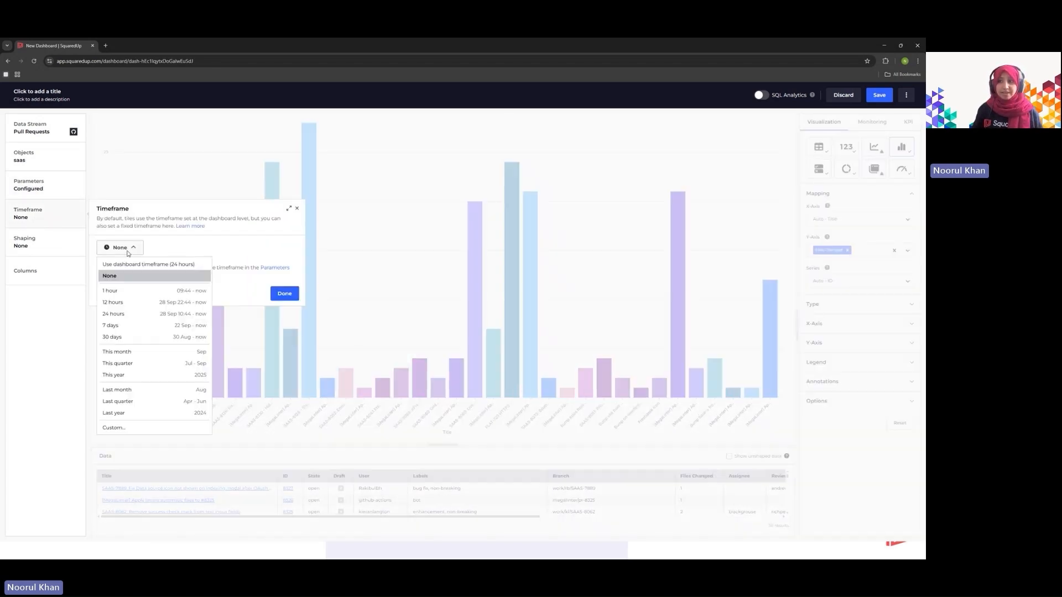
left_click(113, 325)
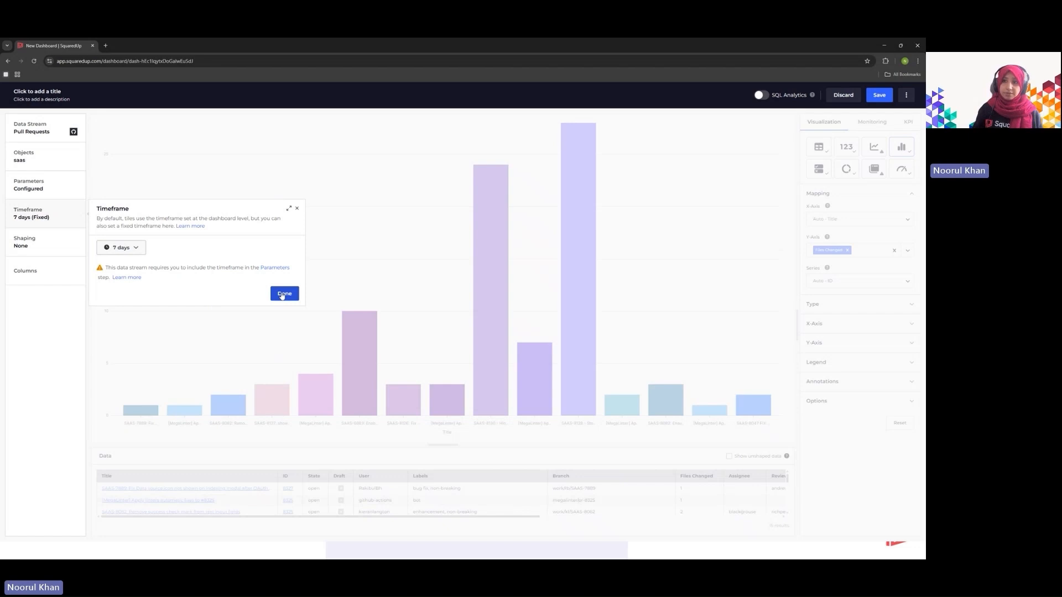
left_click(42, 191)
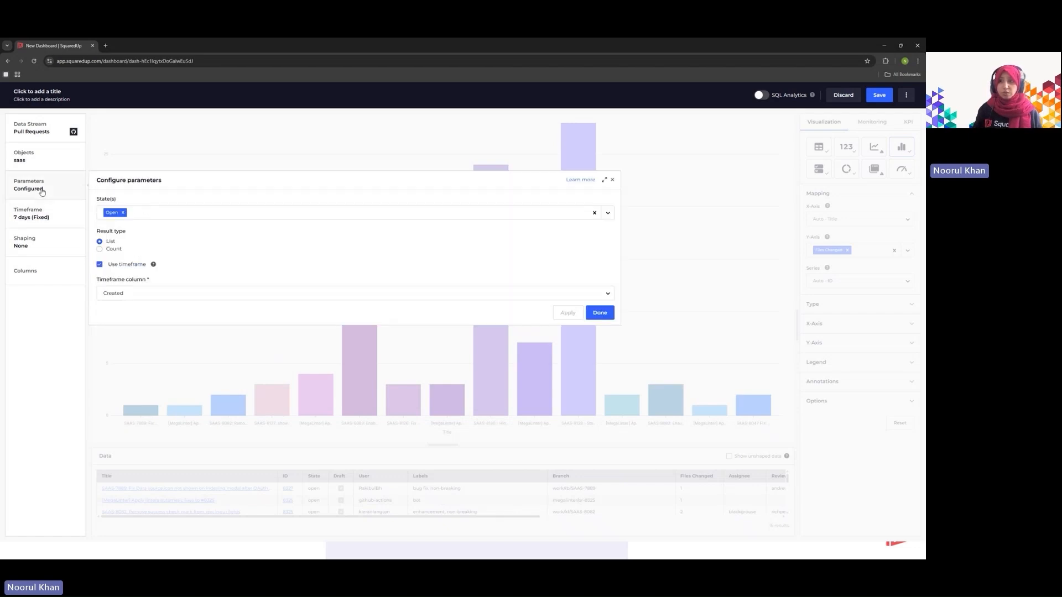
left_click(140, 296)
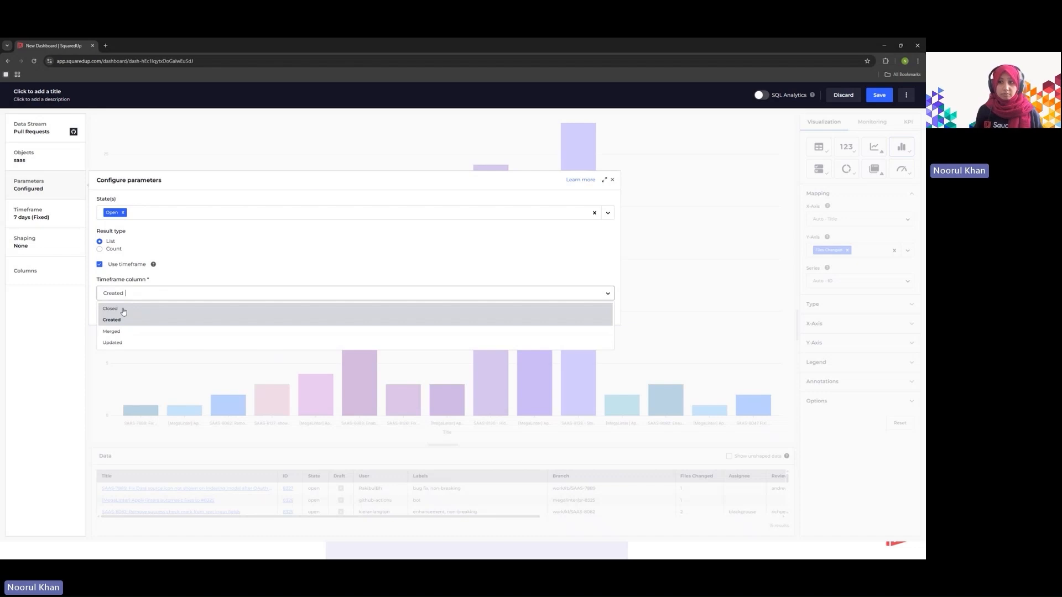
left_click(30, 214)
left_click(32, 215)
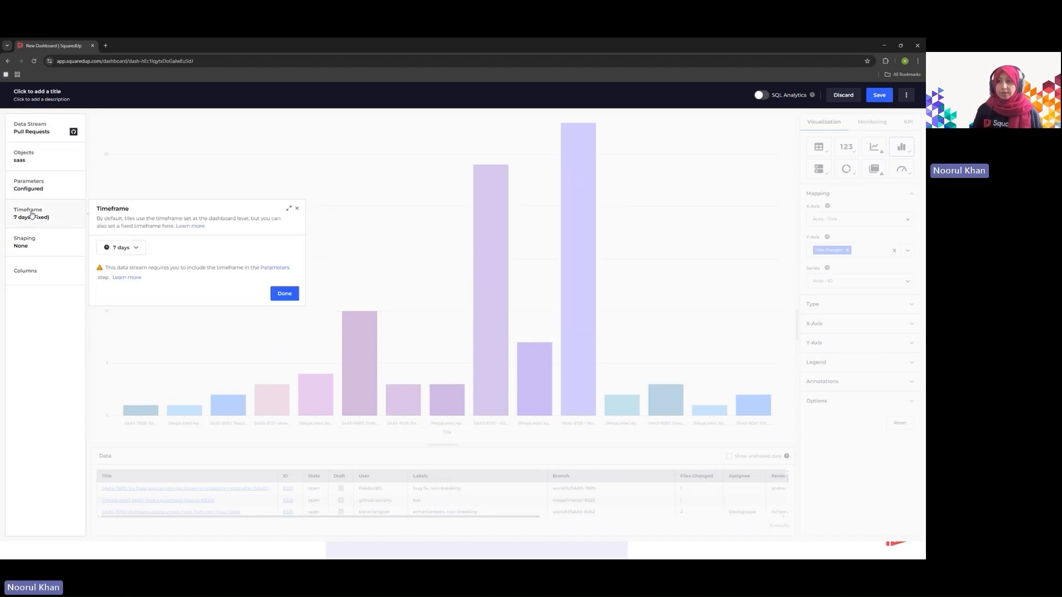
left_click(292, 294)
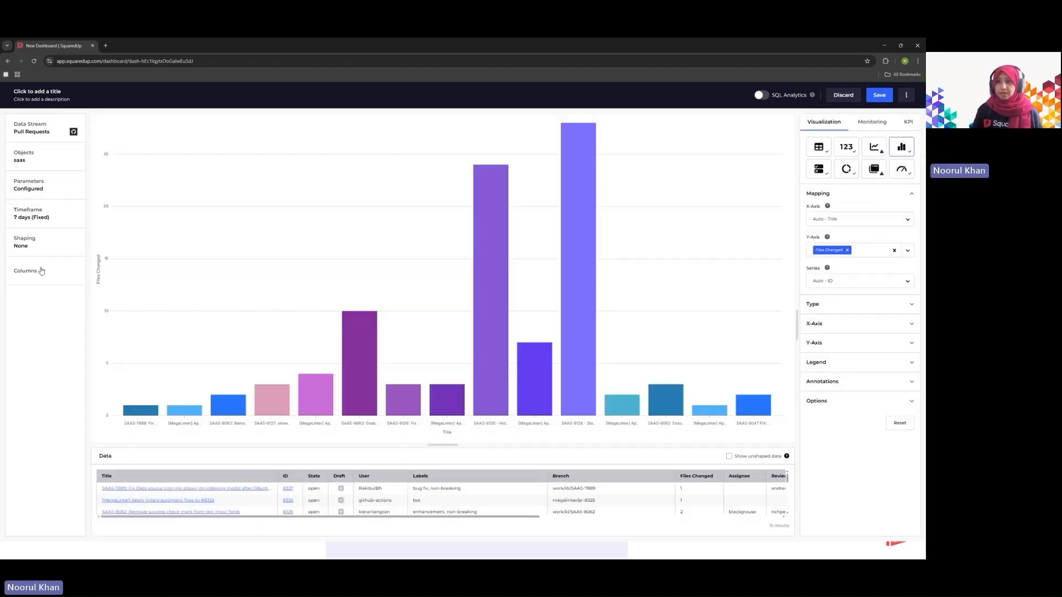
Step: Shape the pull request data with a filter where Review Status equals "Not Reviewed"
left_click(36, 249)
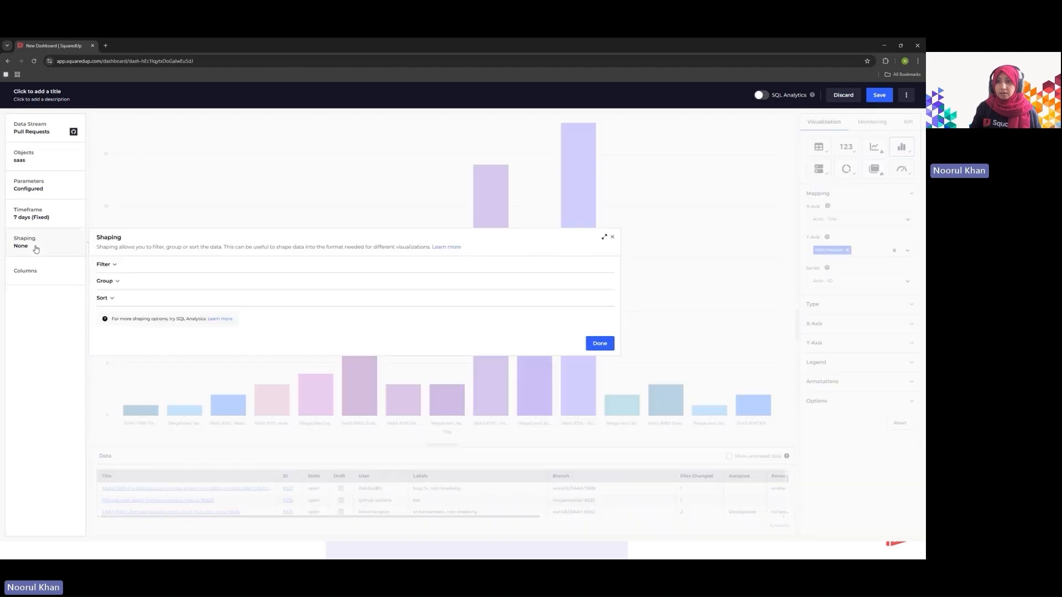
left_click(115, 266)
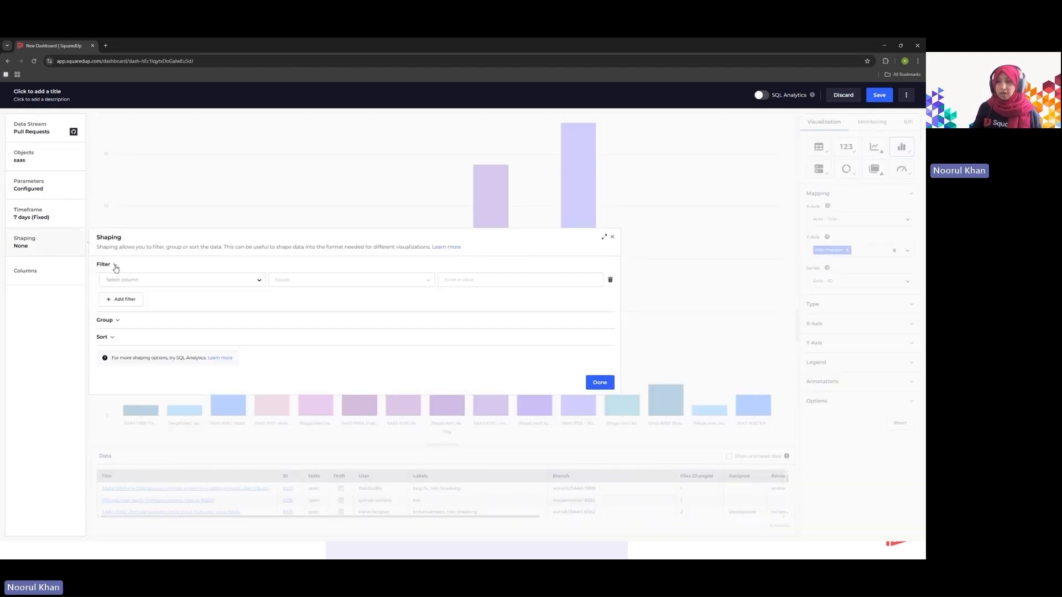
left_click(144, 284)
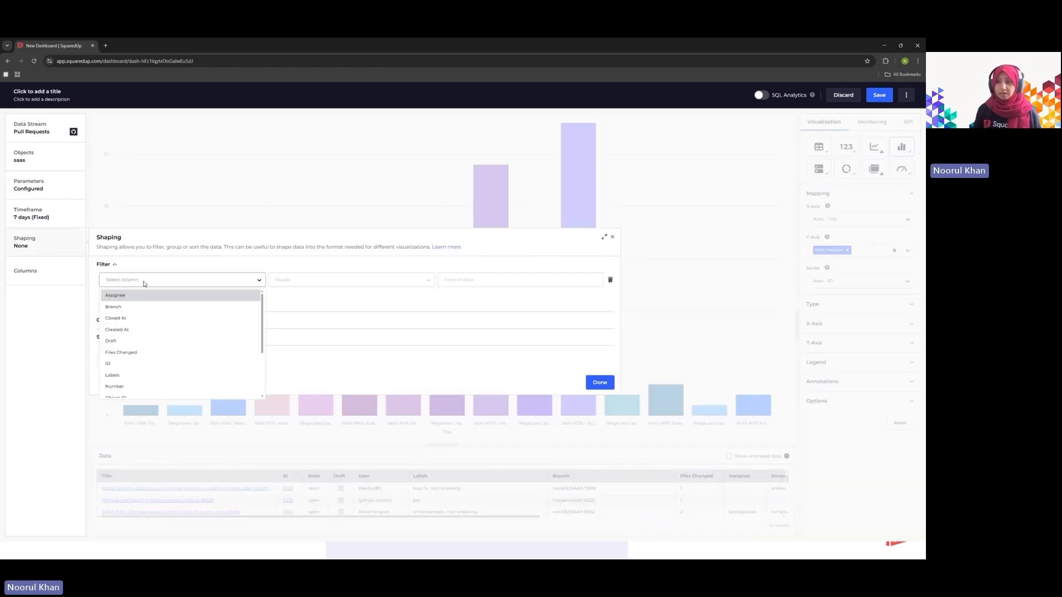
scroll(137, 339, "down", 3)
left_click(138, 339)
left_click(457, 280)
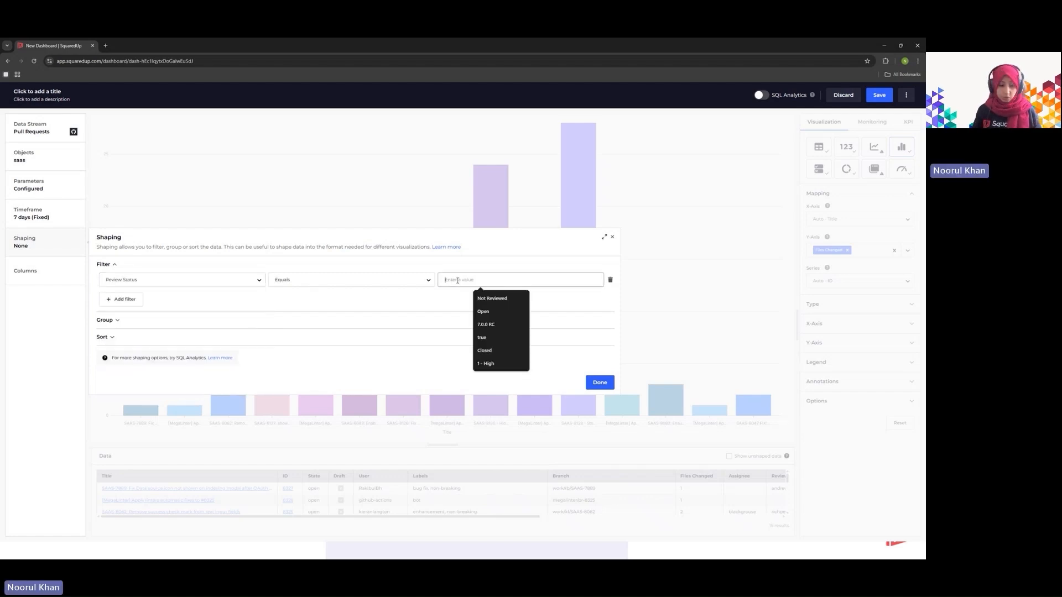
type("No")
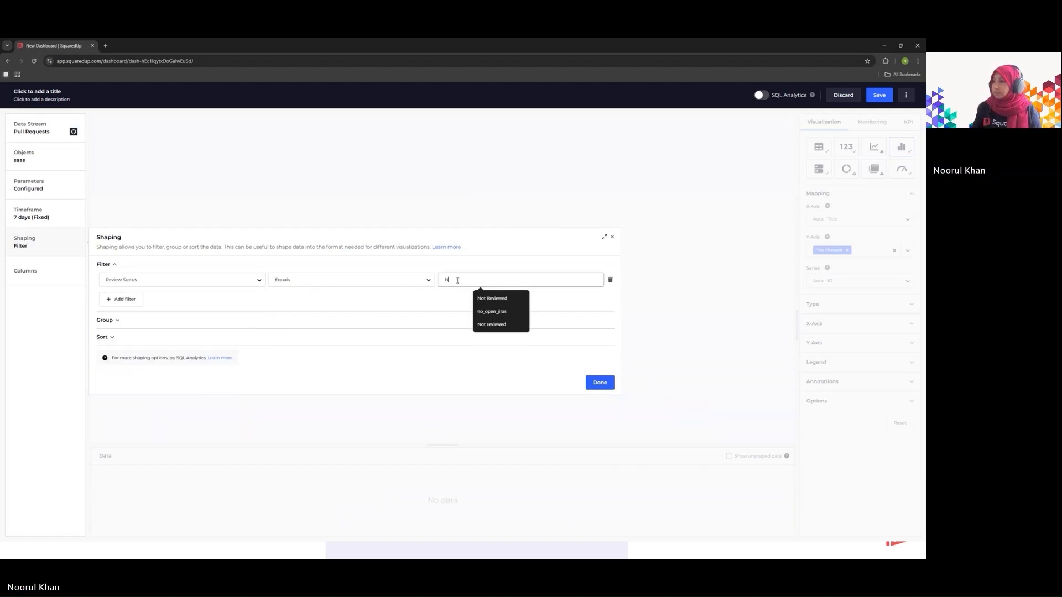
left_click(497, 301)
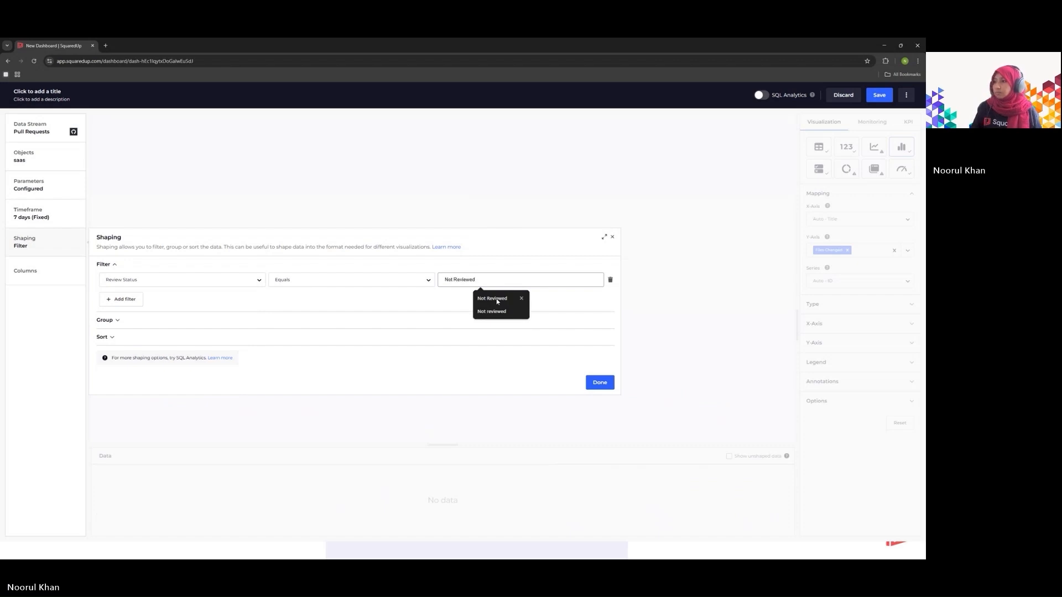
left_click(441, 302)
left_click(468, 280)
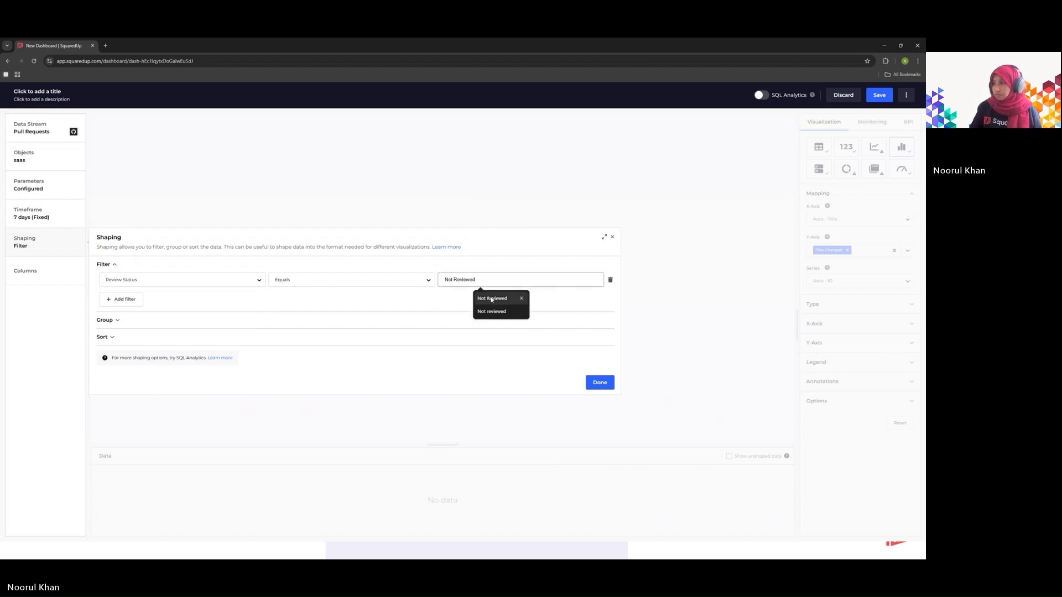
left_click(489, 299)
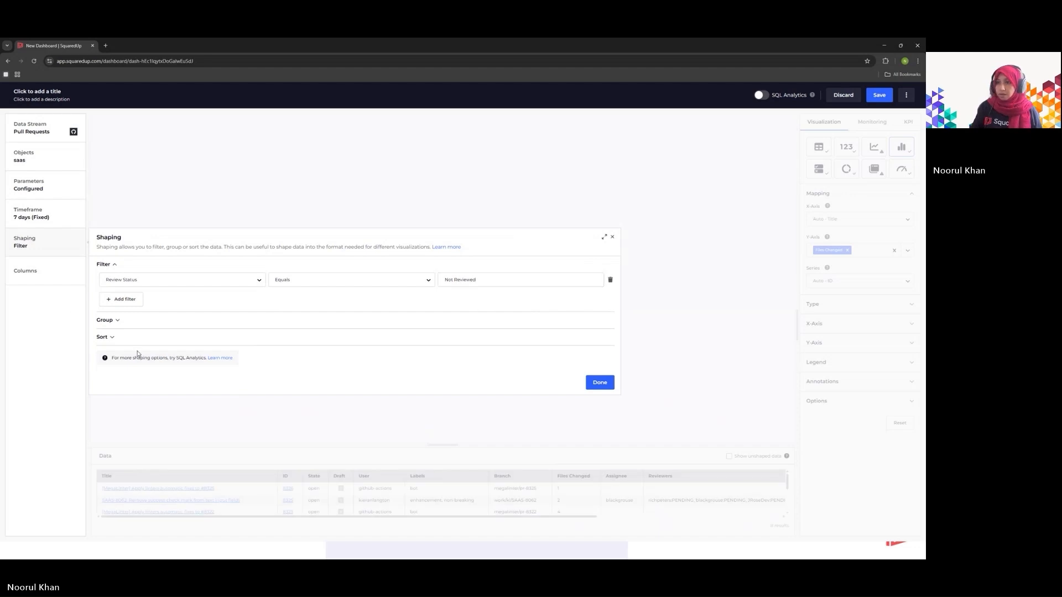
left_click(600, 383)
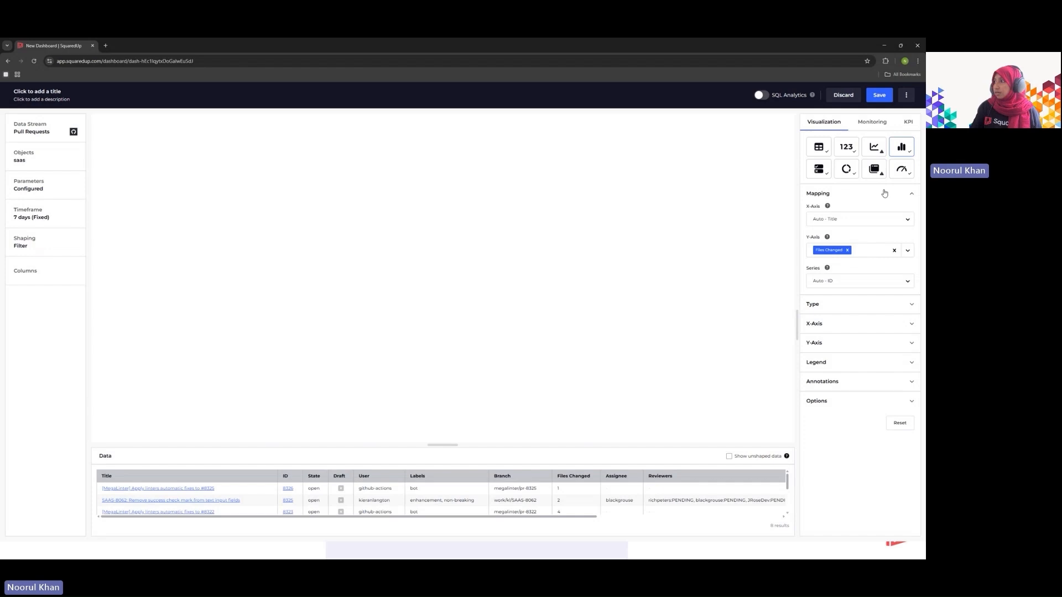
Step: Visualize the filtered pull requests as a single number counting the rows, and save the tile
left_click(847, 149)
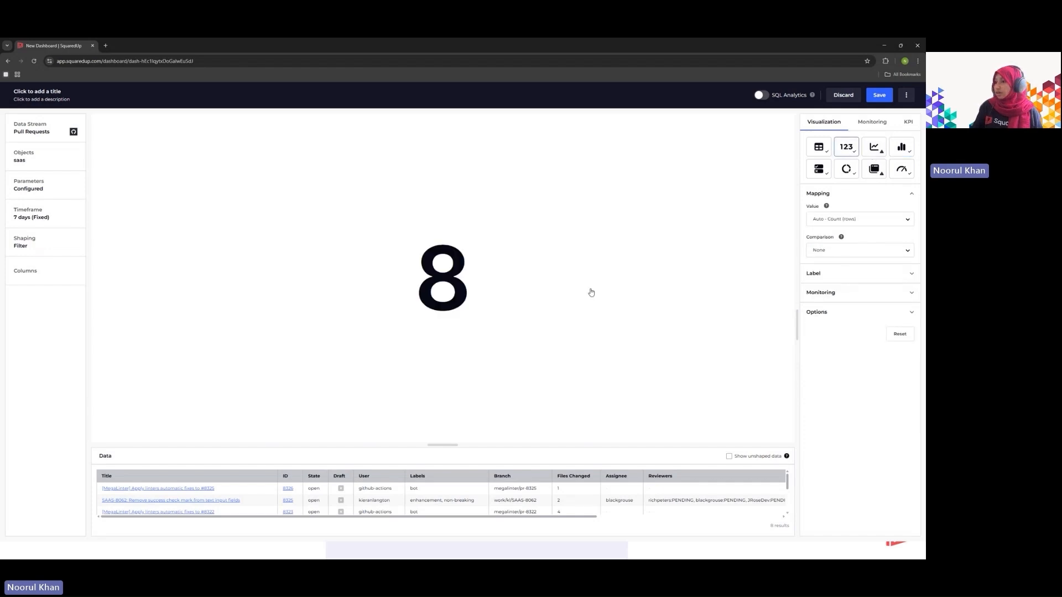
left_click(884, 98)
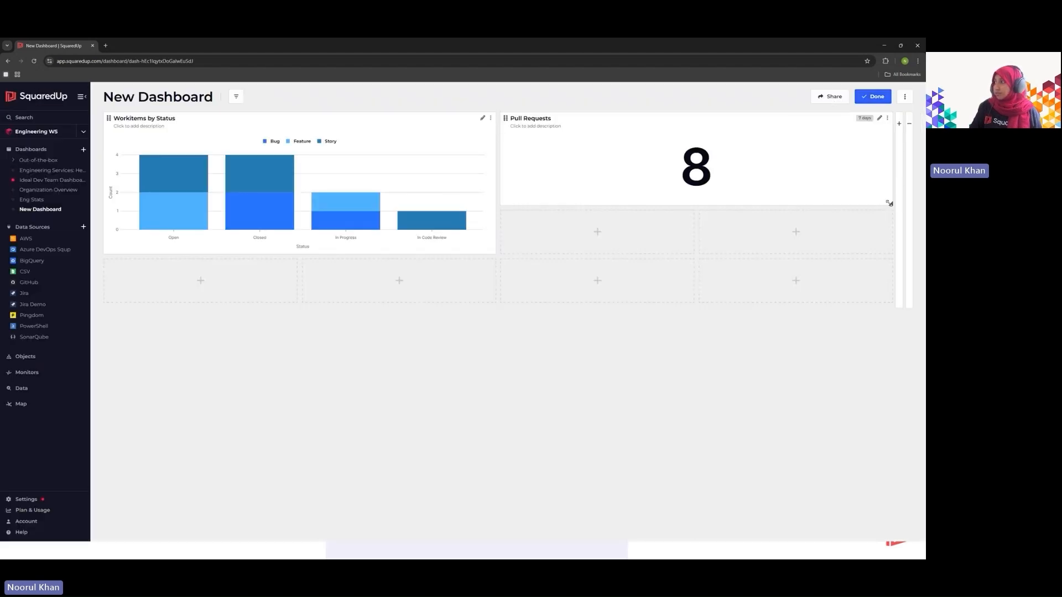
Step: Enlarge the pull request tile to three grid rows high and title it "Pull Requests Awaiting for Review"
left_click_drag(890, 207, 887, 254)
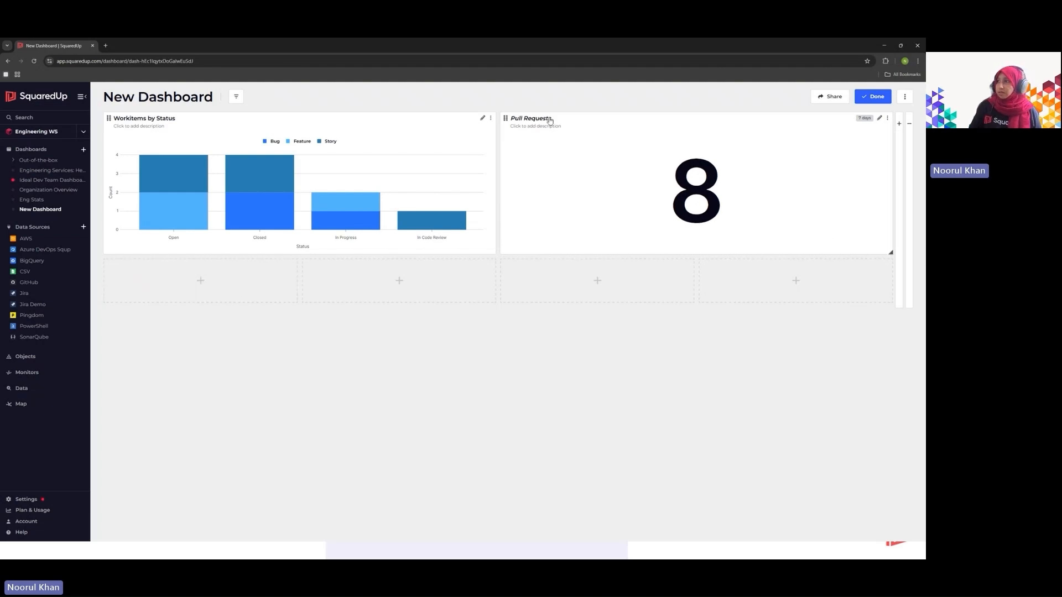
type("Aw")
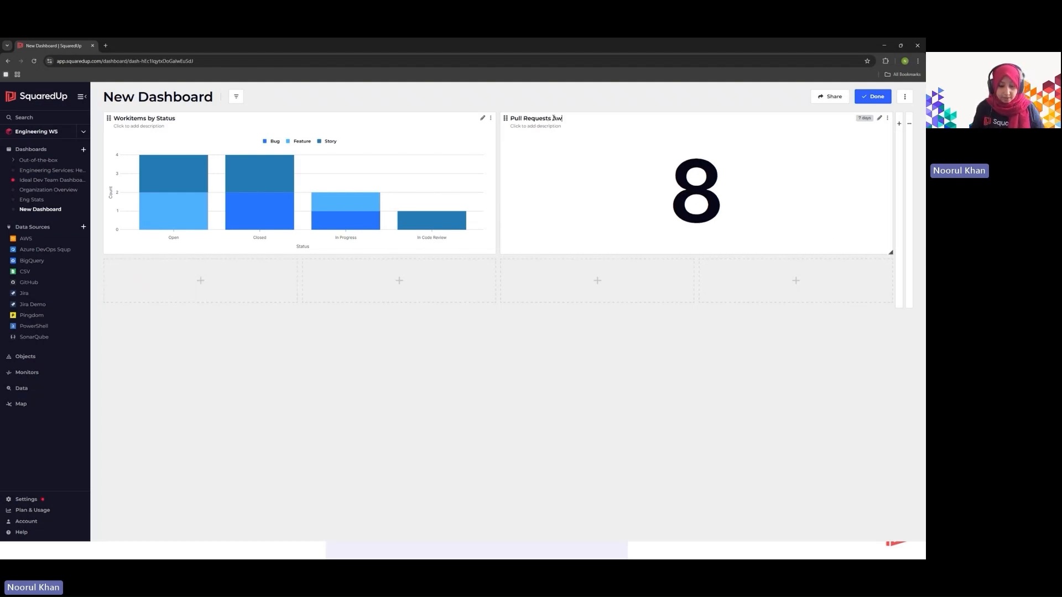
type("aiting for")
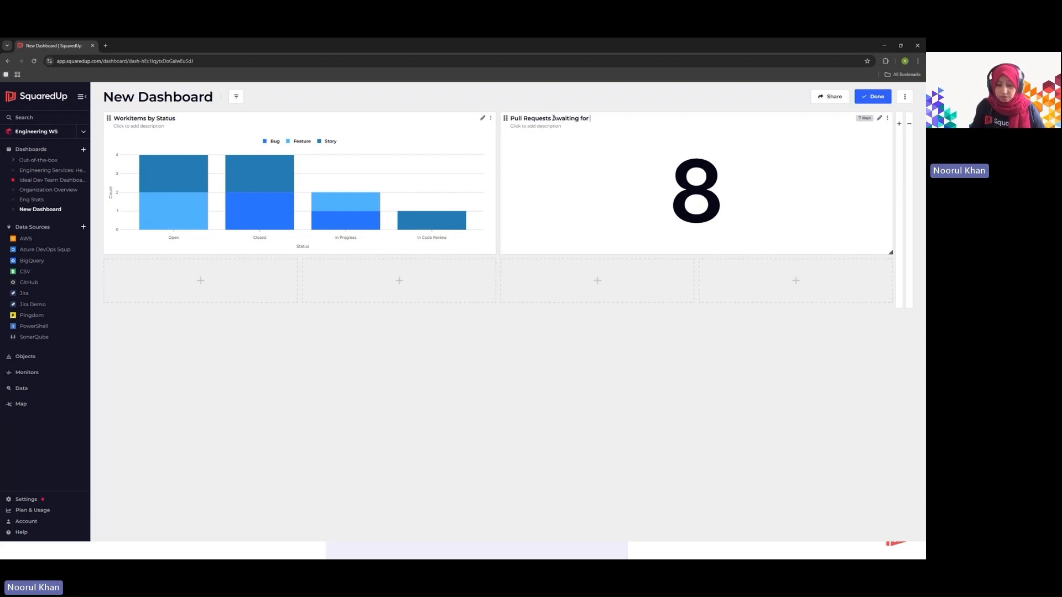
type(" Review")
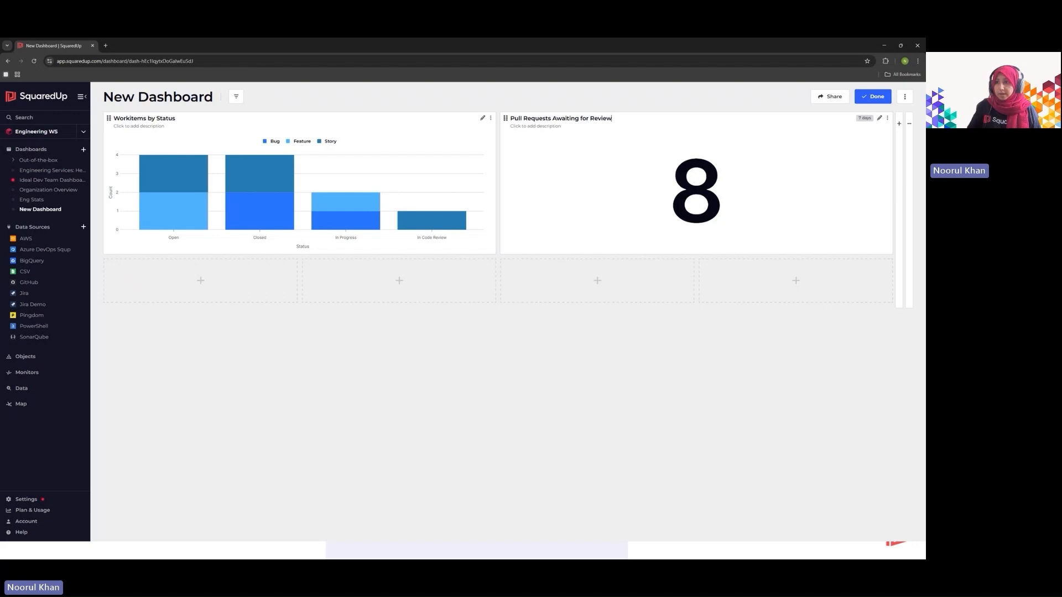
Step: Add a data tile below the Workitems by Status chart, using the Azure DevOps Deployments data stream
left_click(200, 282)
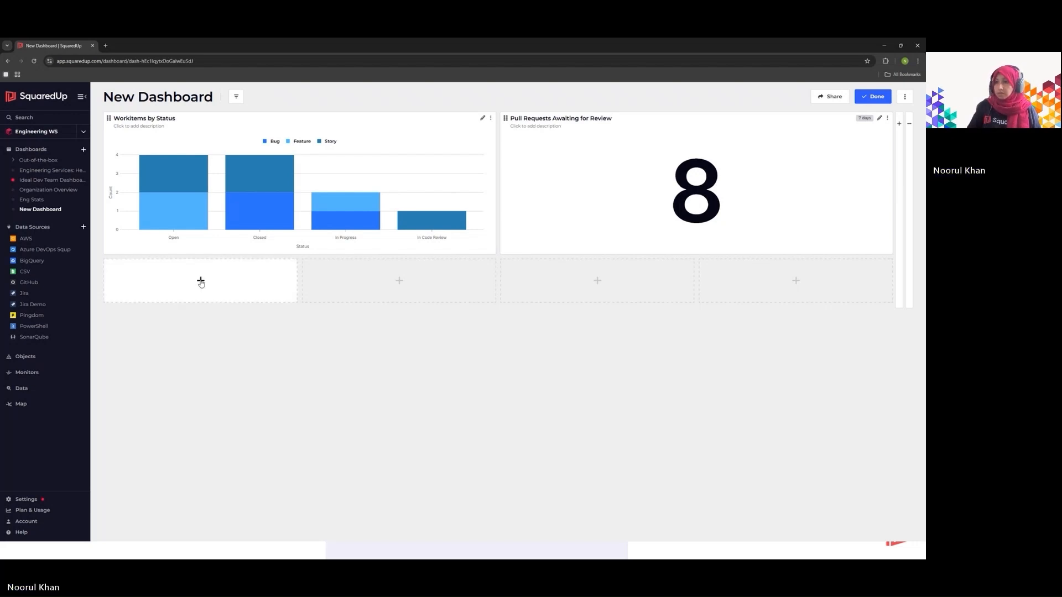
left_click(449, 318)
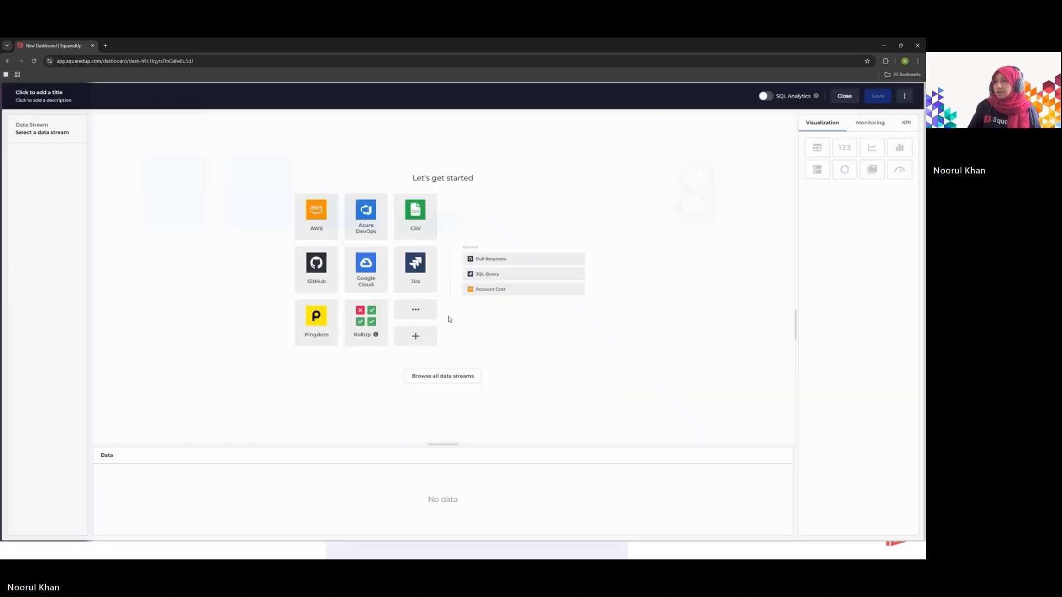
left_click(358, 227)
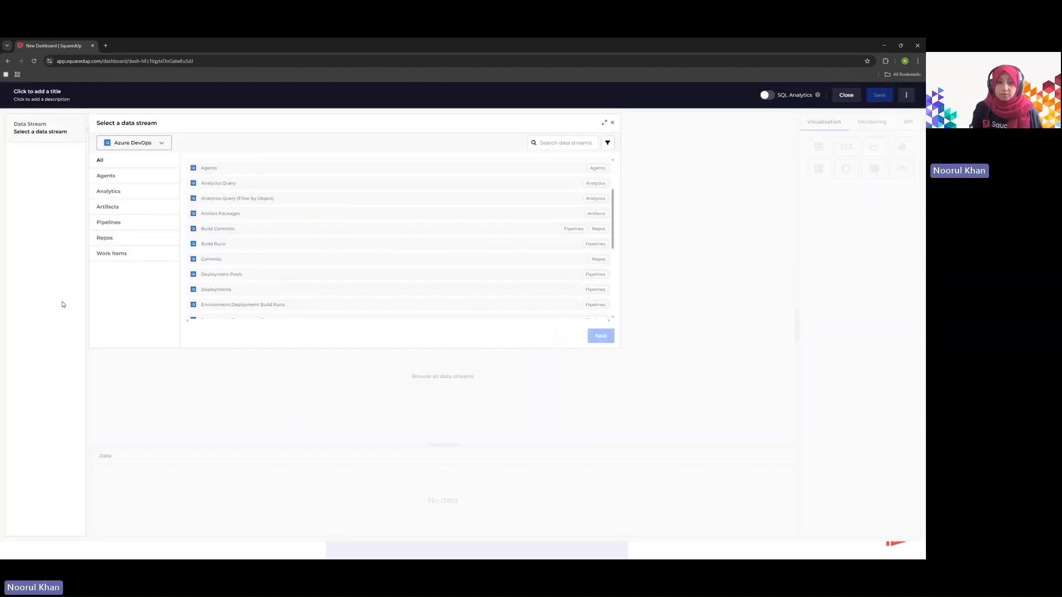
left_click(213, 290)
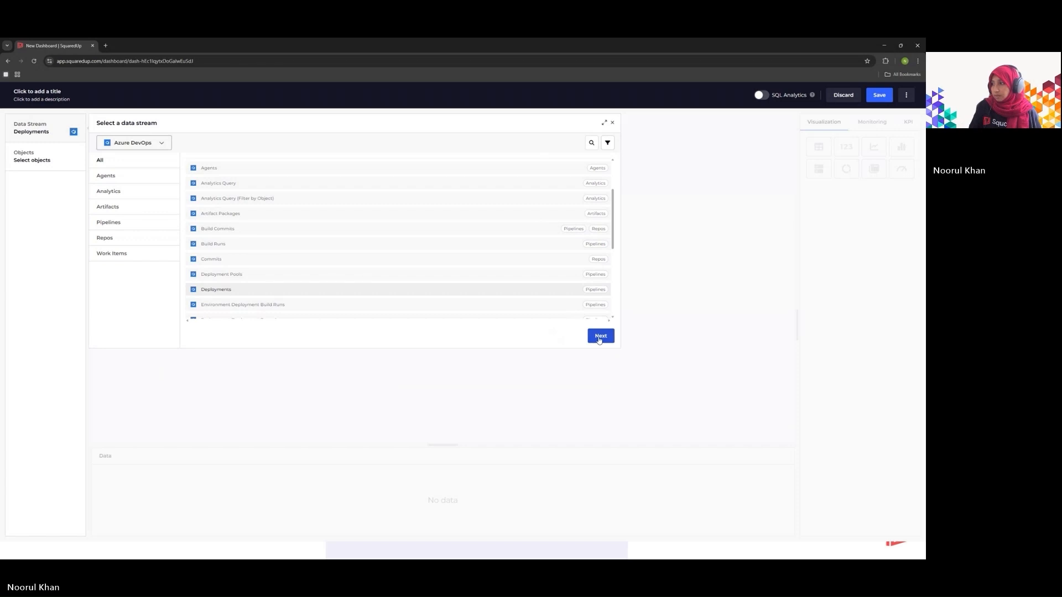
left_click(596, 336)
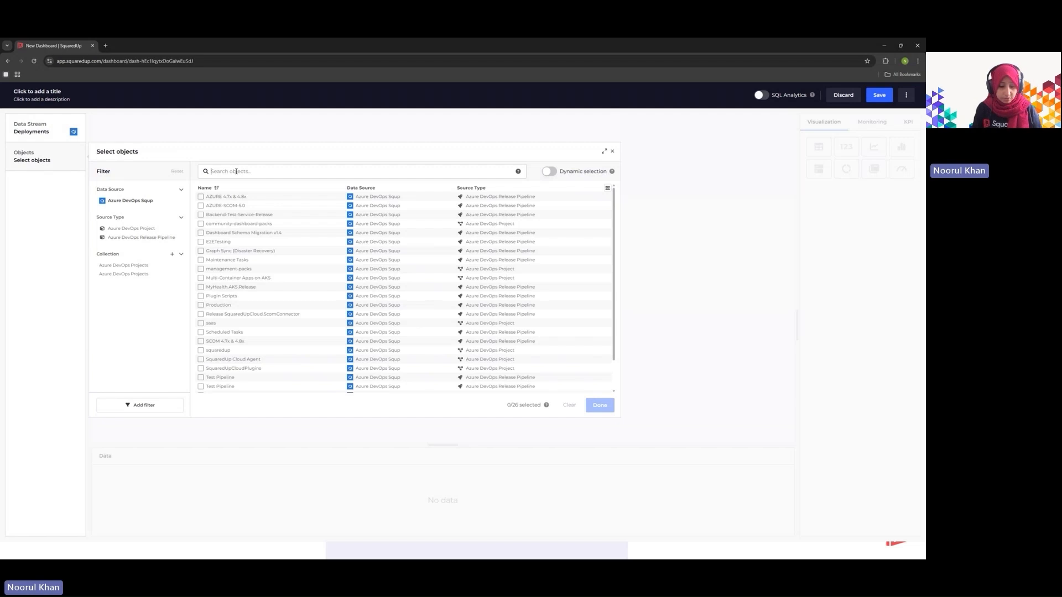
Step: Scope the Deployments data stream to the Azure DevOps project squaredup
type("squaredup")
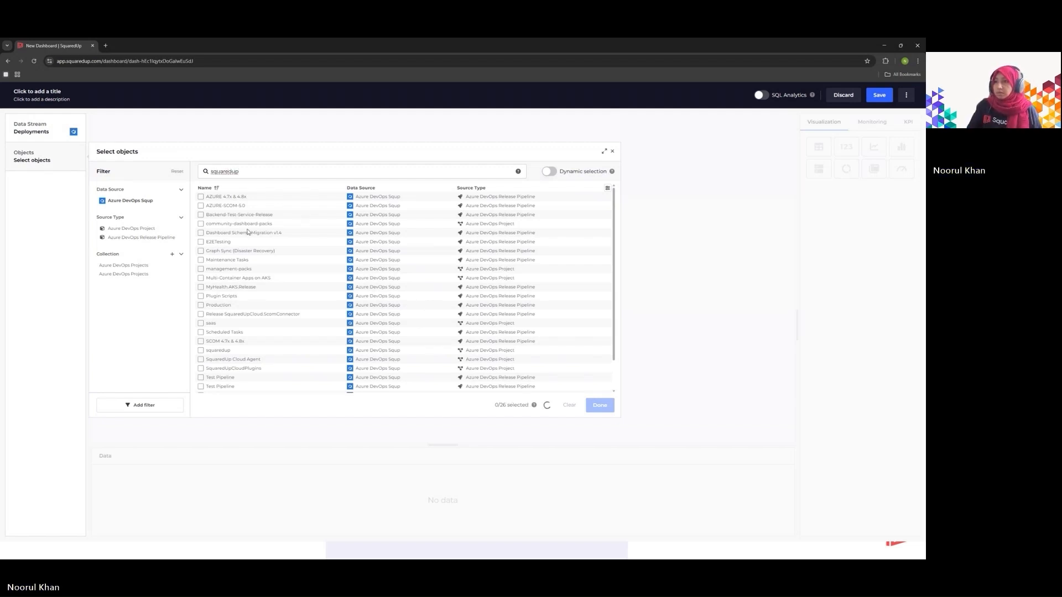
left_click(215, 206)
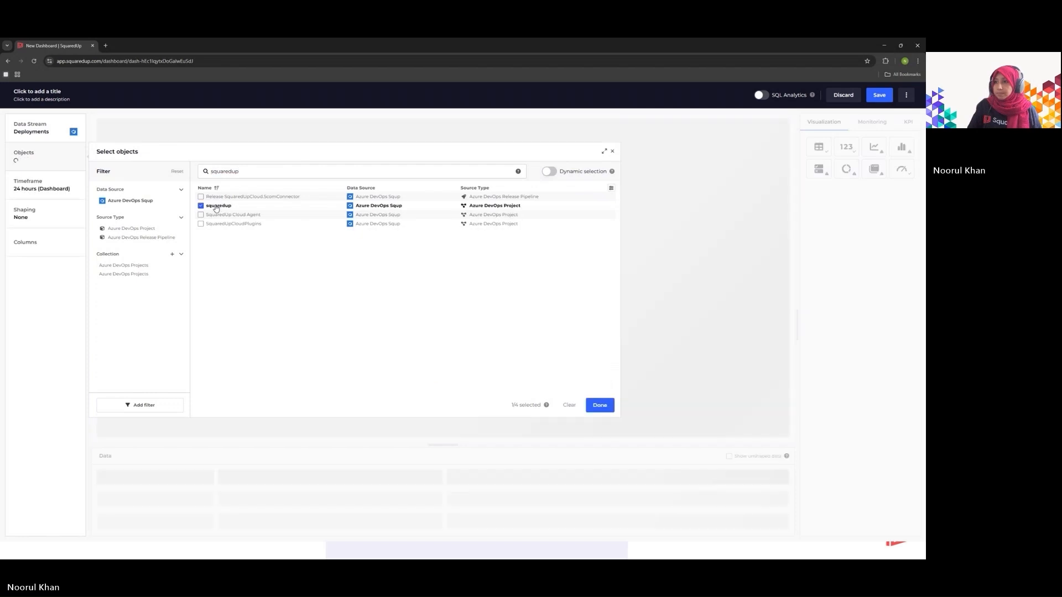
left_click(600, 406)
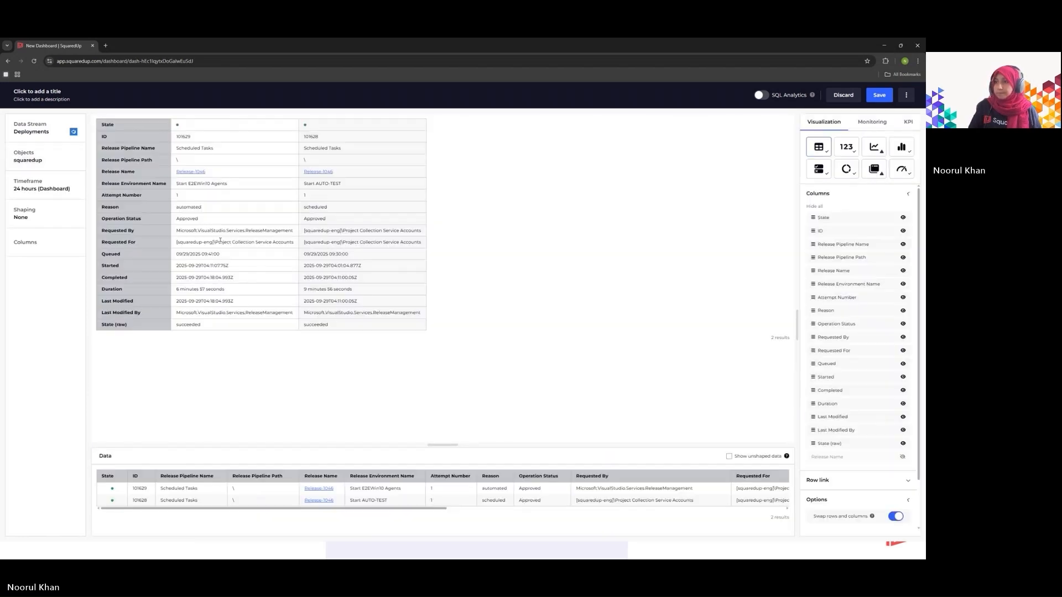
Step: Set the Deployments tile's timeframe to a fixed 7 days and save the tile
left_click(45, 185)
left_click(153, 219)
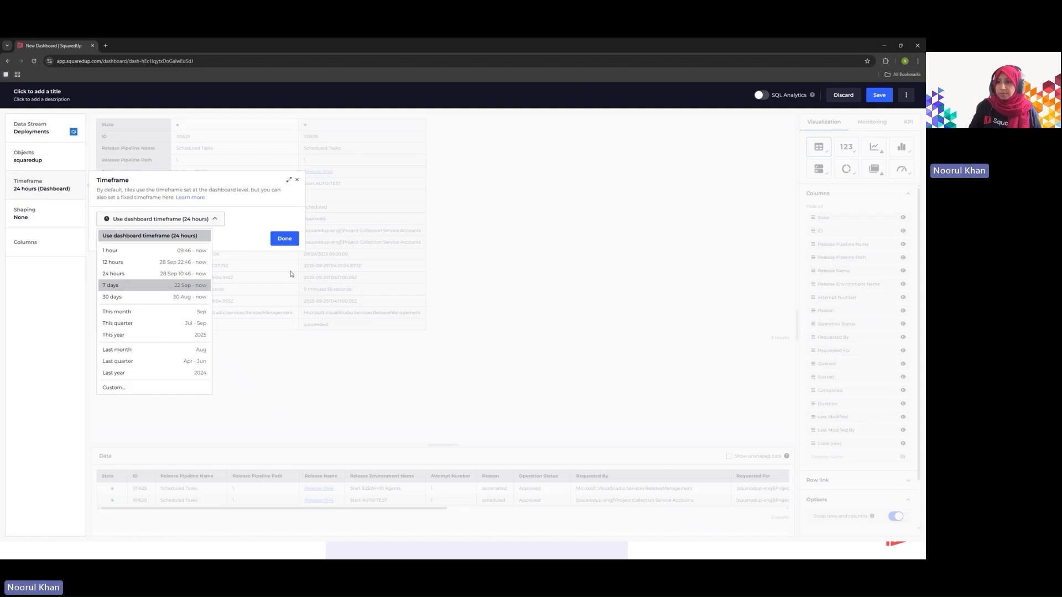
left_click(124, 286)
left_click(284, 240)
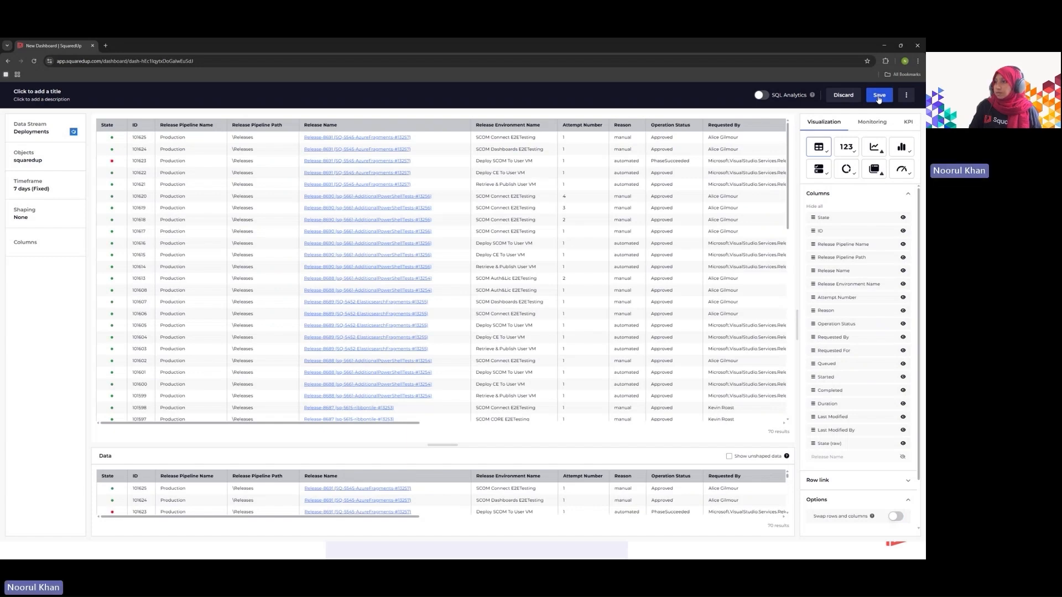
left_click(879, 97)
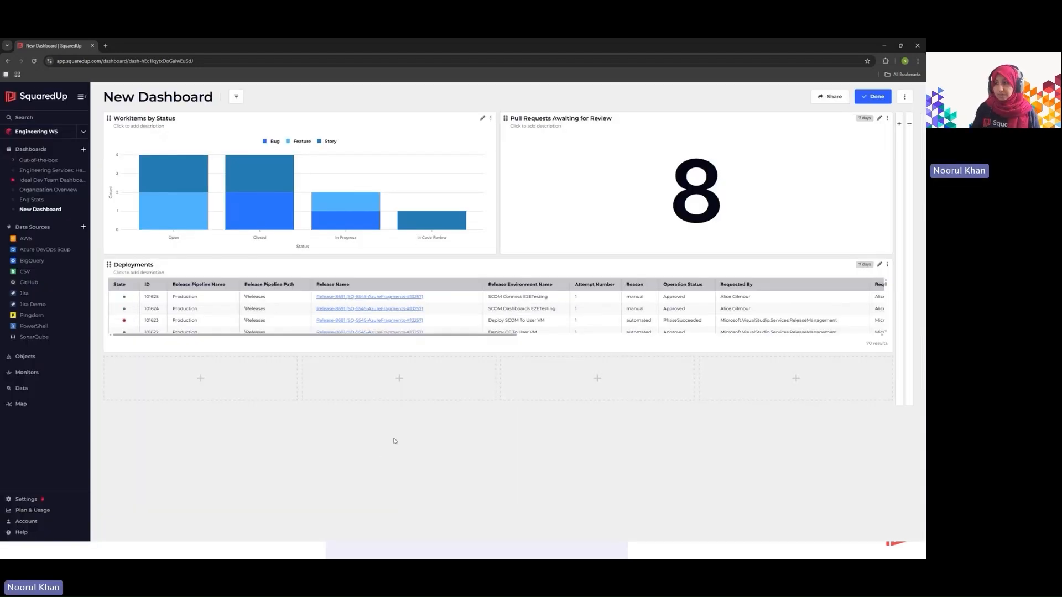
Step: Add a data tile below the Deployments table, using the Web API HTTP Request data stream with the SonarQube data source
left_click(200, 382)
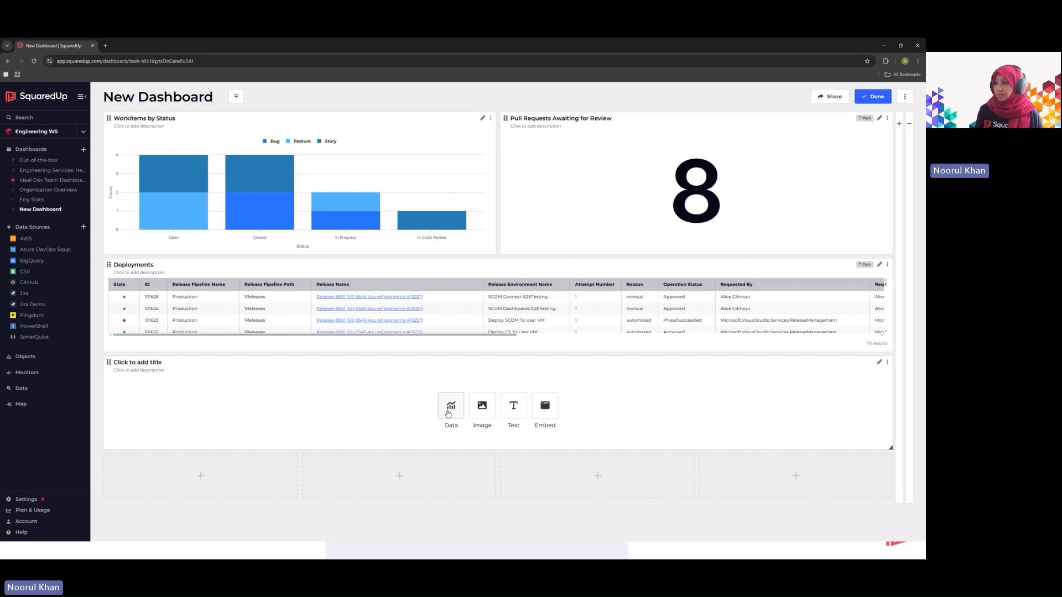
left_click(449, 414)
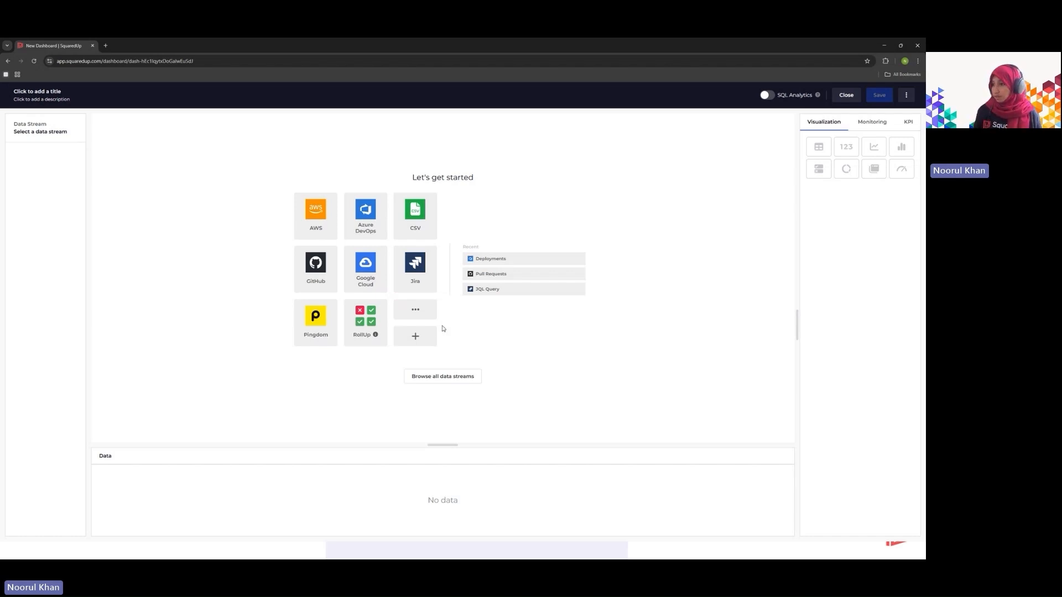
left_click(417, 313)
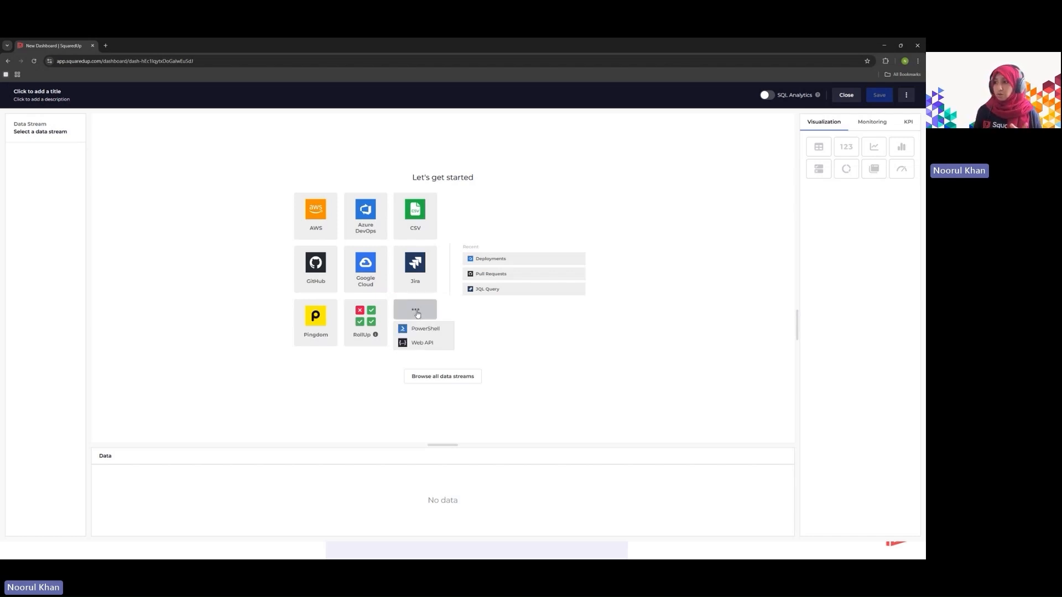
left_click(428, 344)
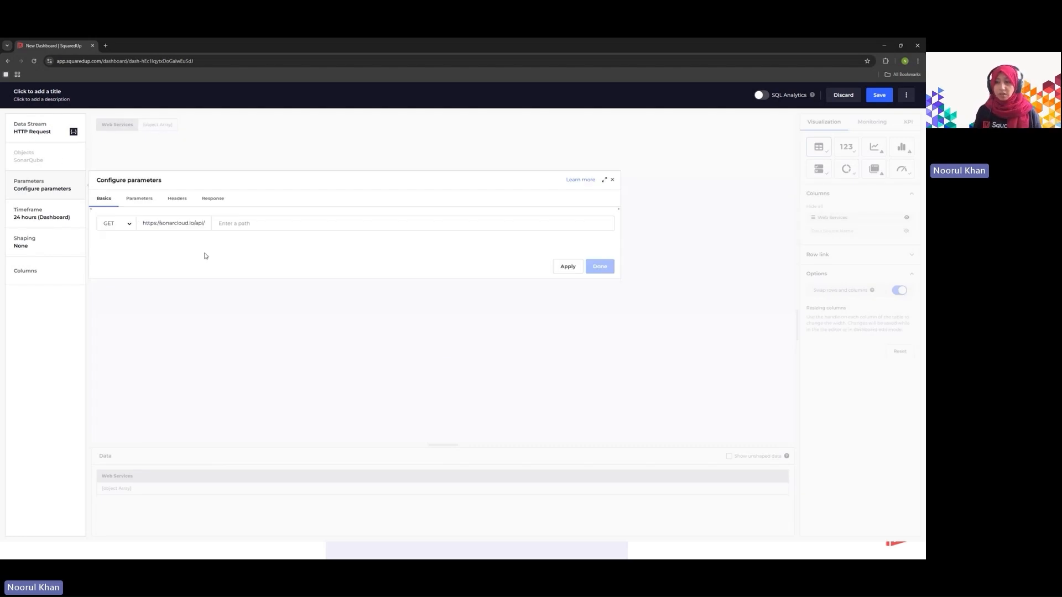
Step: Give the GET request the /issues/search path with the query for project observability-360_productmvc in organization observability-360, and apply it
left_click(259, 226)
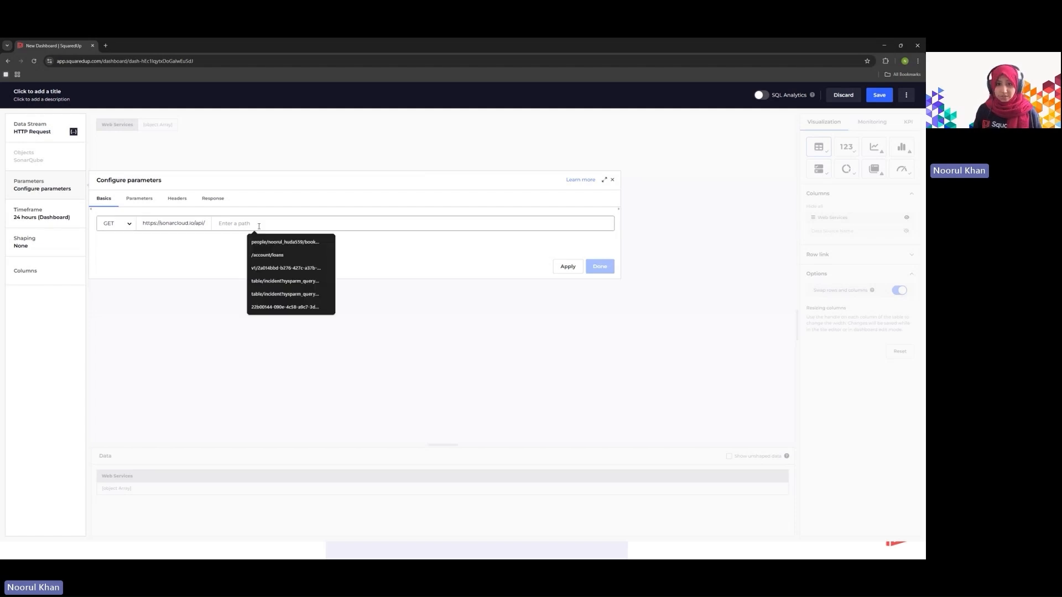
key("alt+Tab")
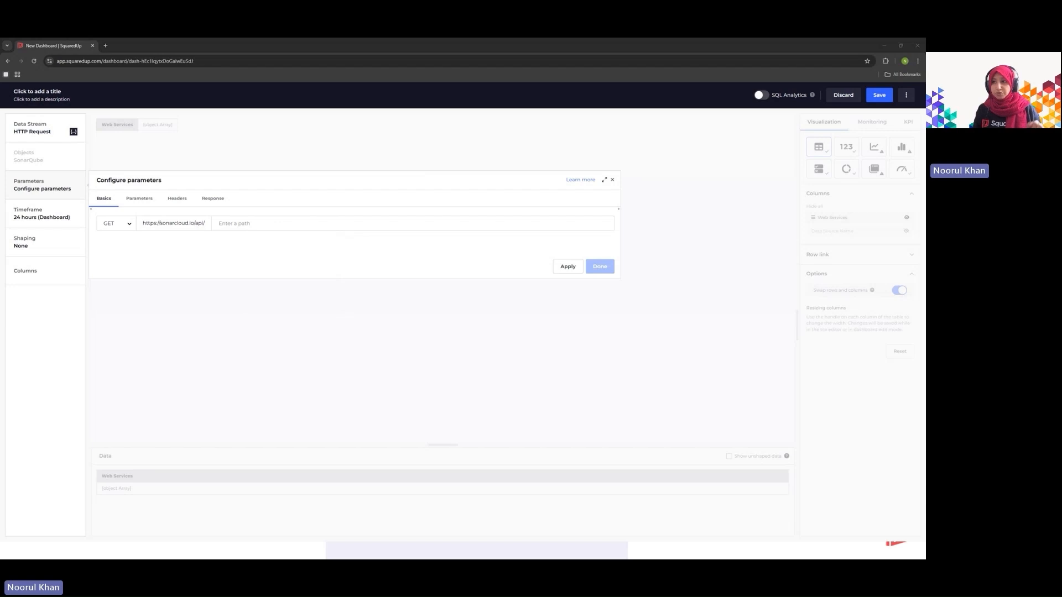
left_click(243, 224)
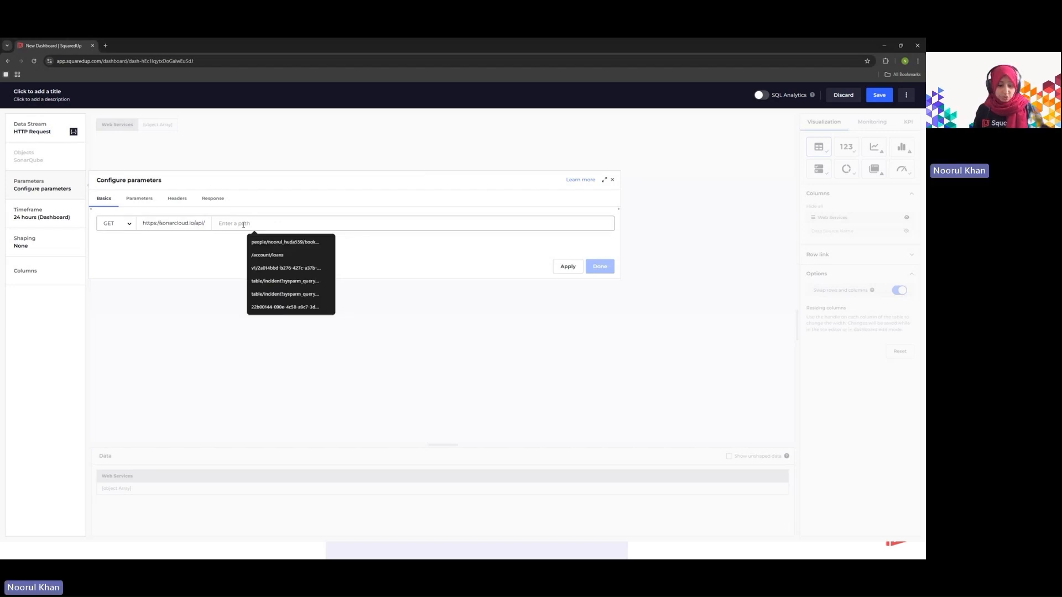
key("ctrl+v")
left_click(568, 266)
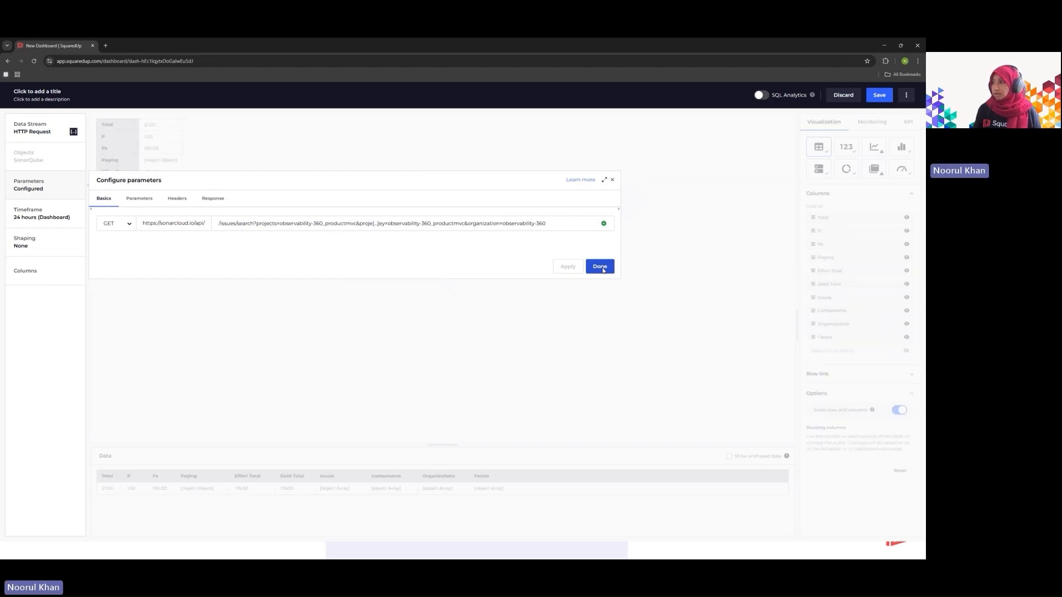
left_click(601, 267)
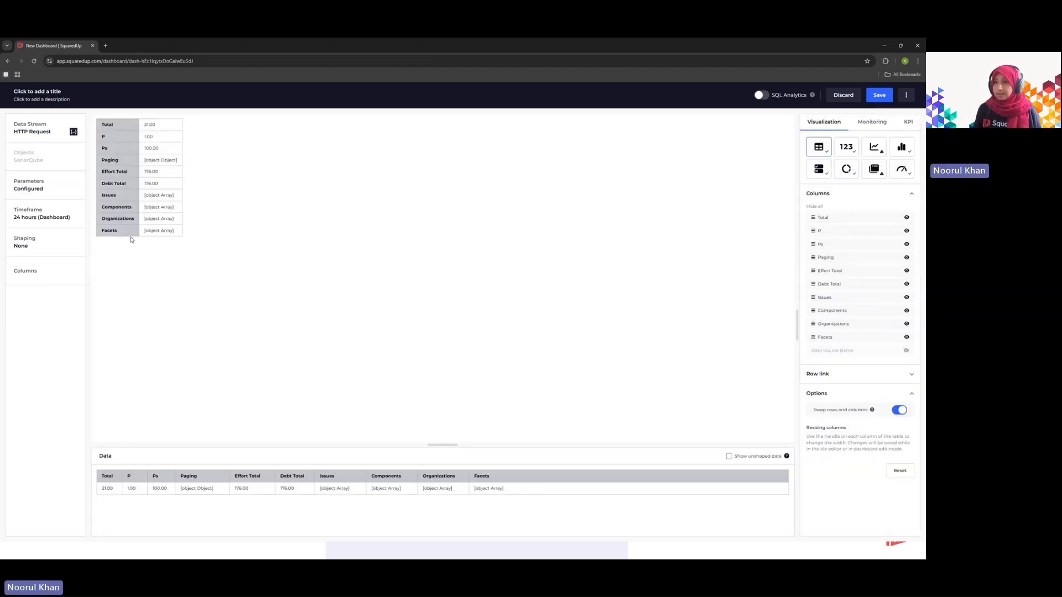
Step: Set the HTTP response's path to data to "issues" and apply the request parameters
triple_click(176, 199)
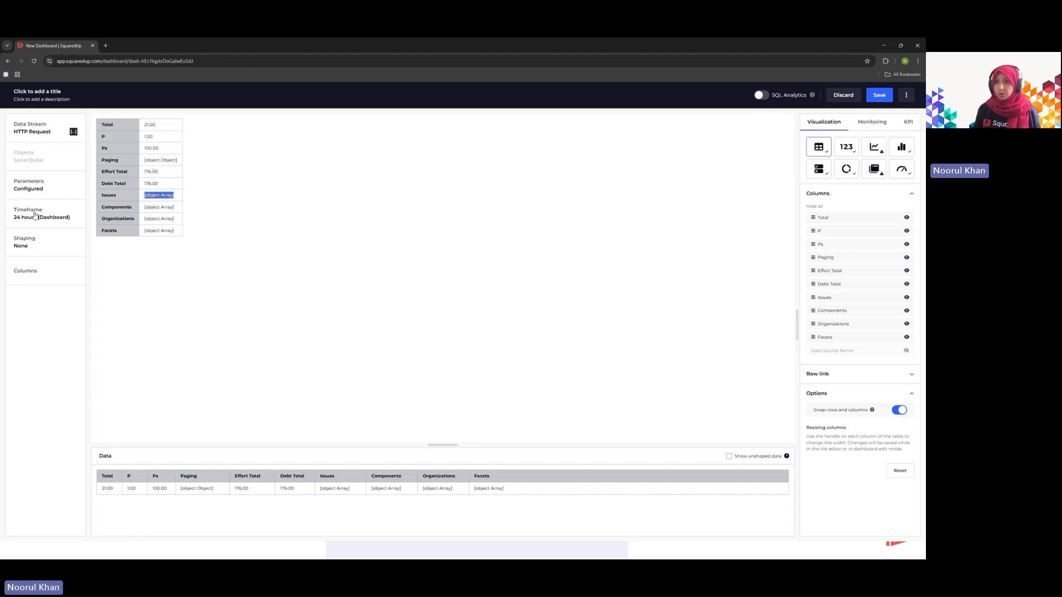
left_click(34, 192)
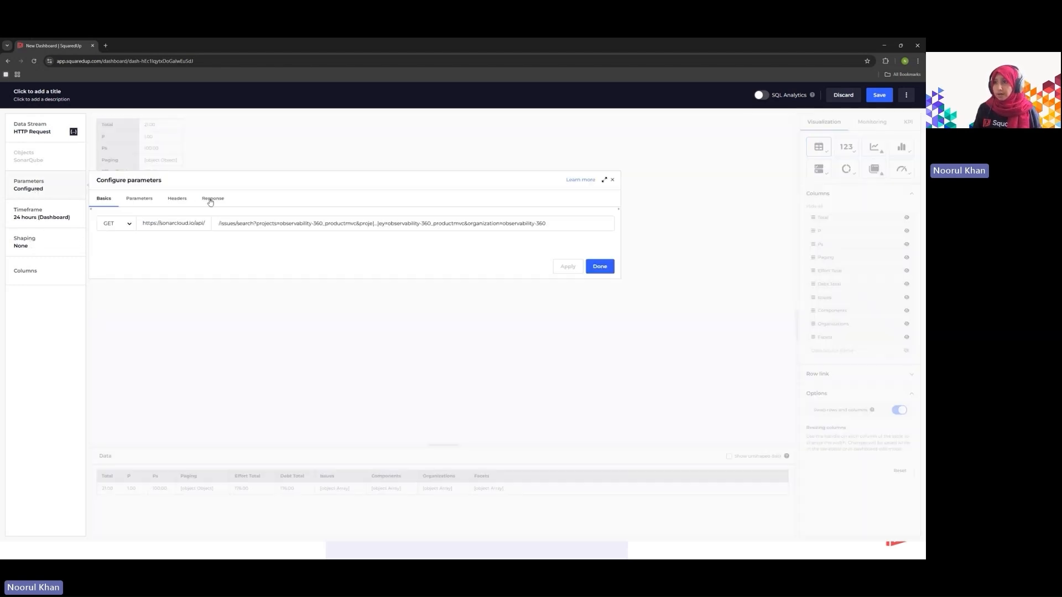
left_click(212, 200)
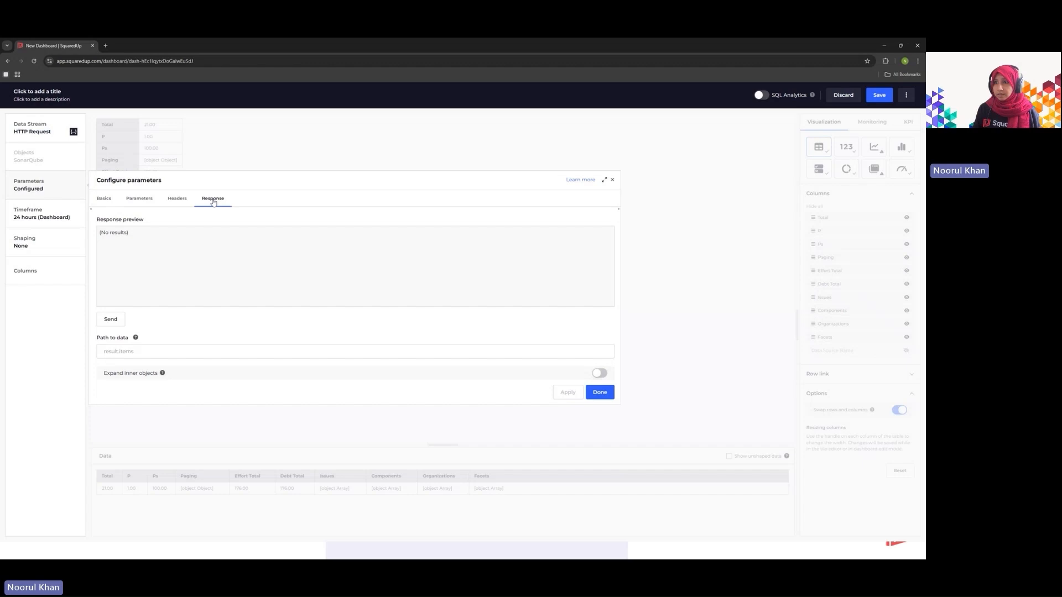
left_click(124, 351)
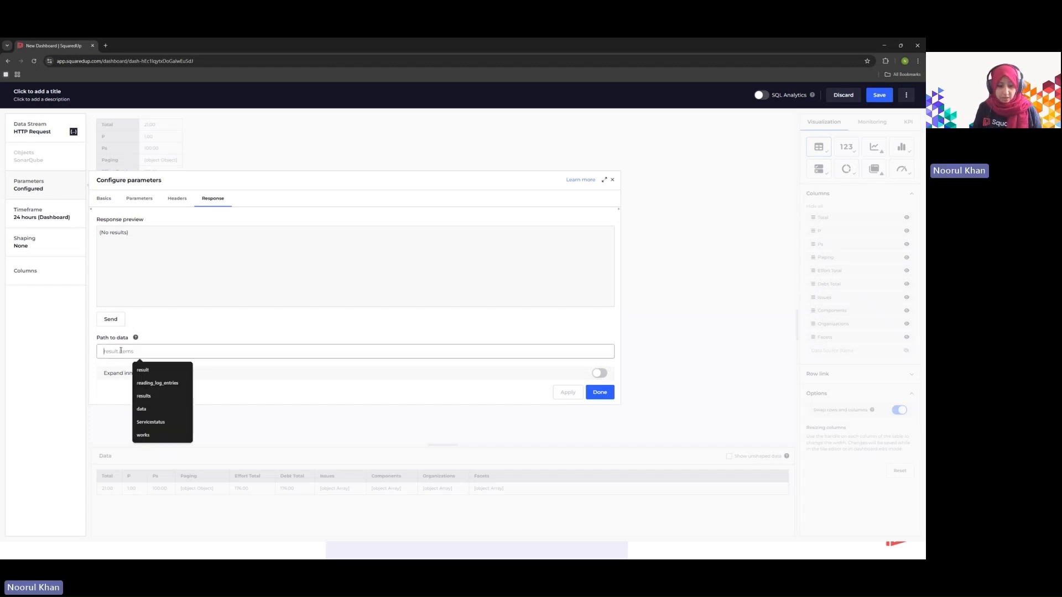
type("Issues")
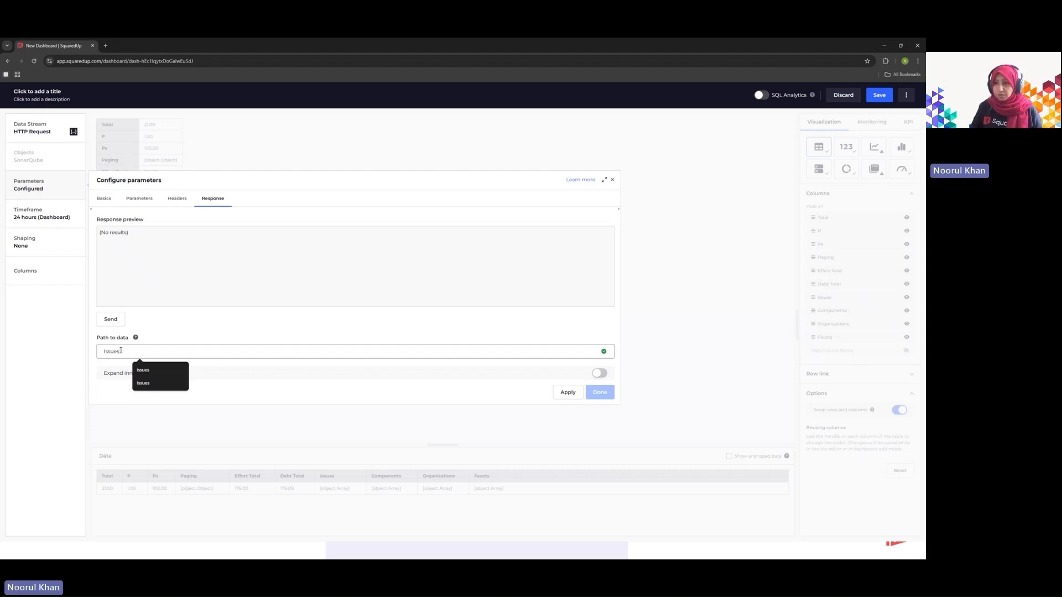
left_click(219, 334)
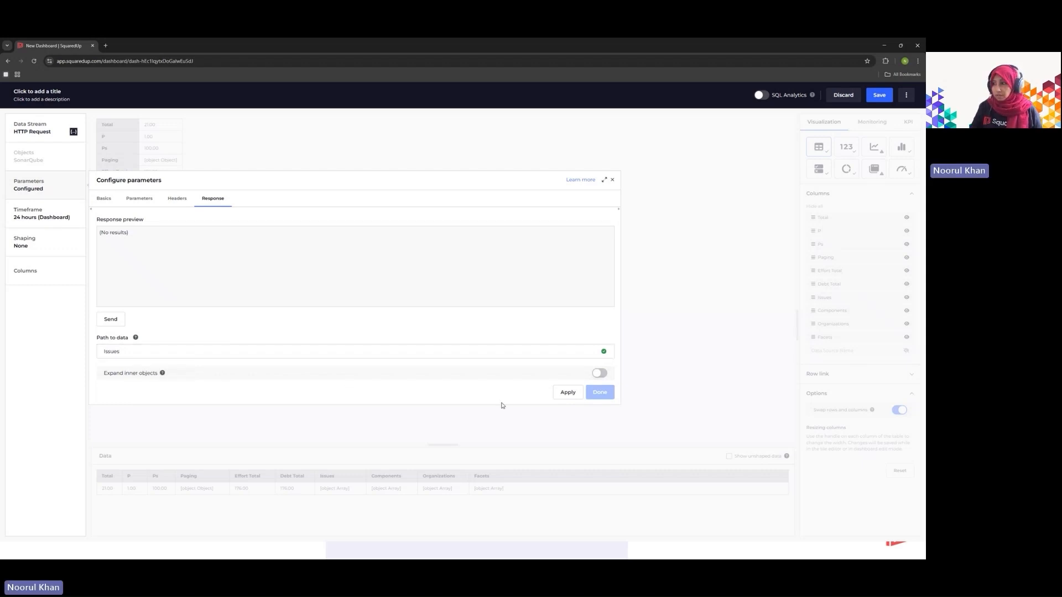
left_click(568, 394)
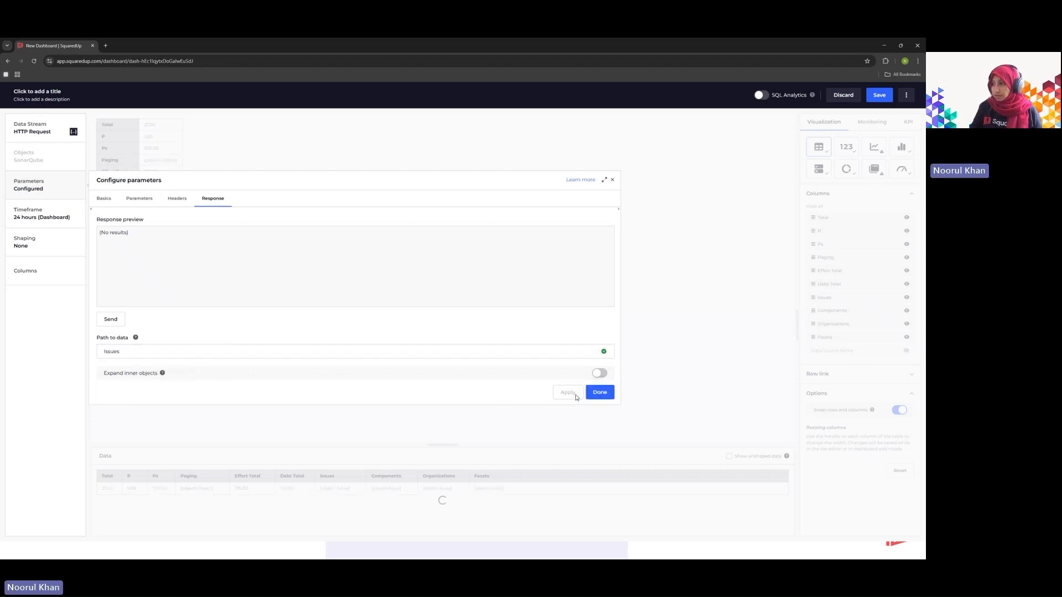
left_click(605, 394)
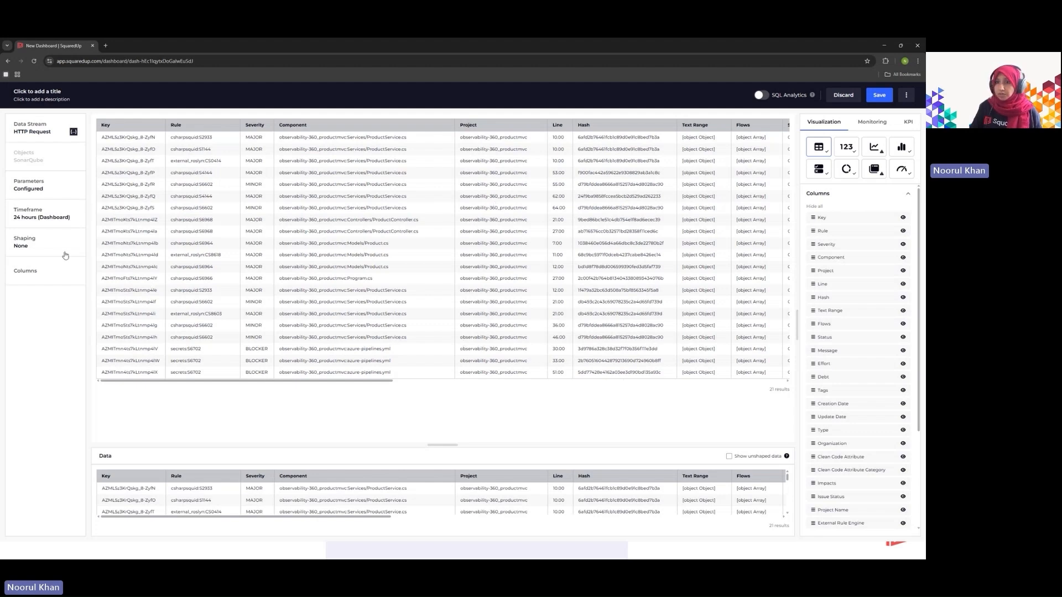
Step: Group the issues by Severity with a Count aggregation, and visualize them as a donut chart in the saved tile
left_click(33, 247)
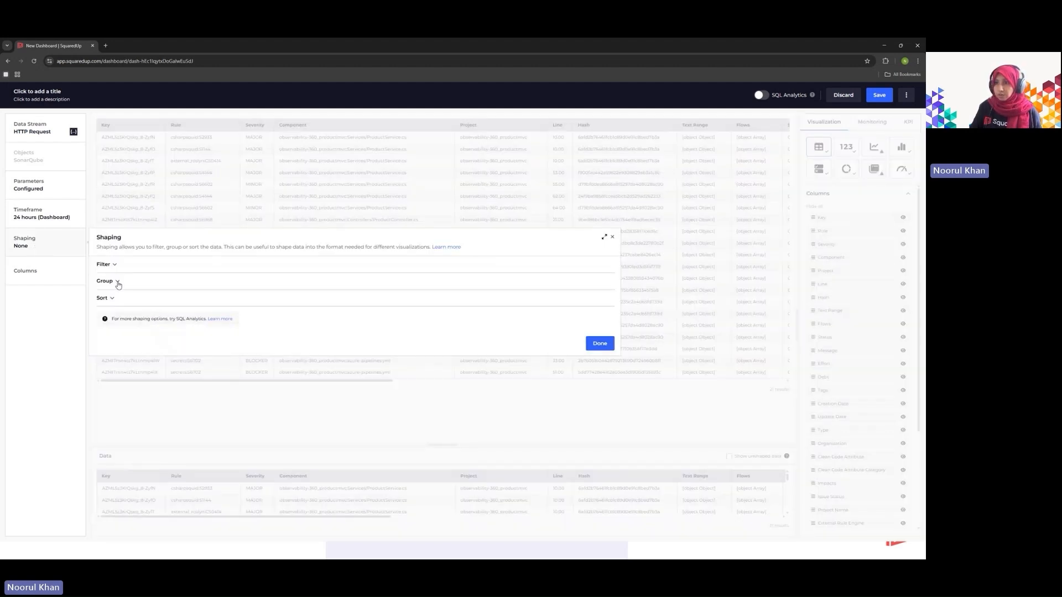
left_click(116, 284)
left_click(126, 309)
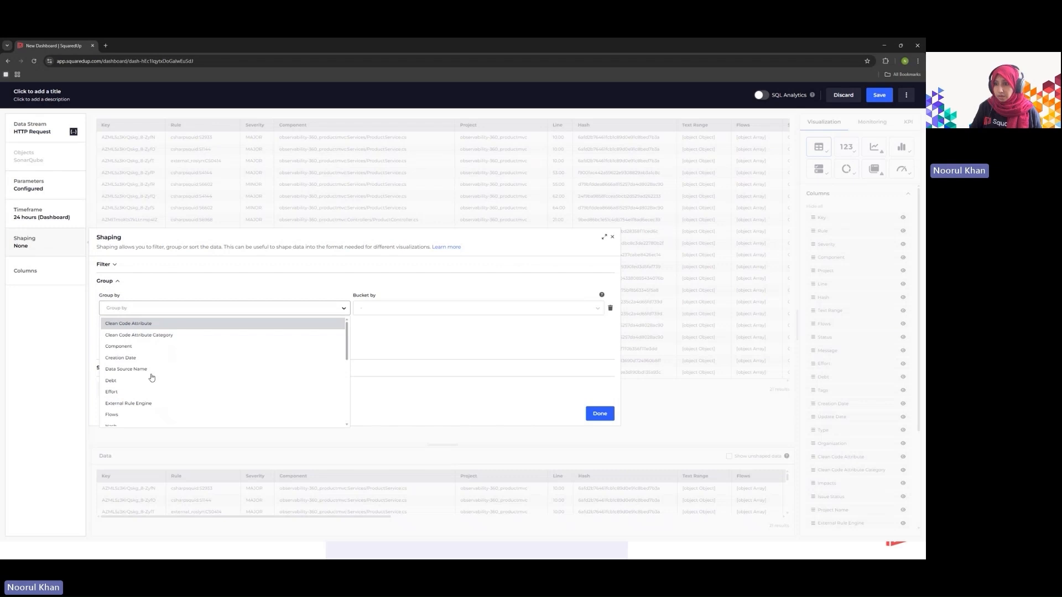
scroll(152, 389, "down", 5)
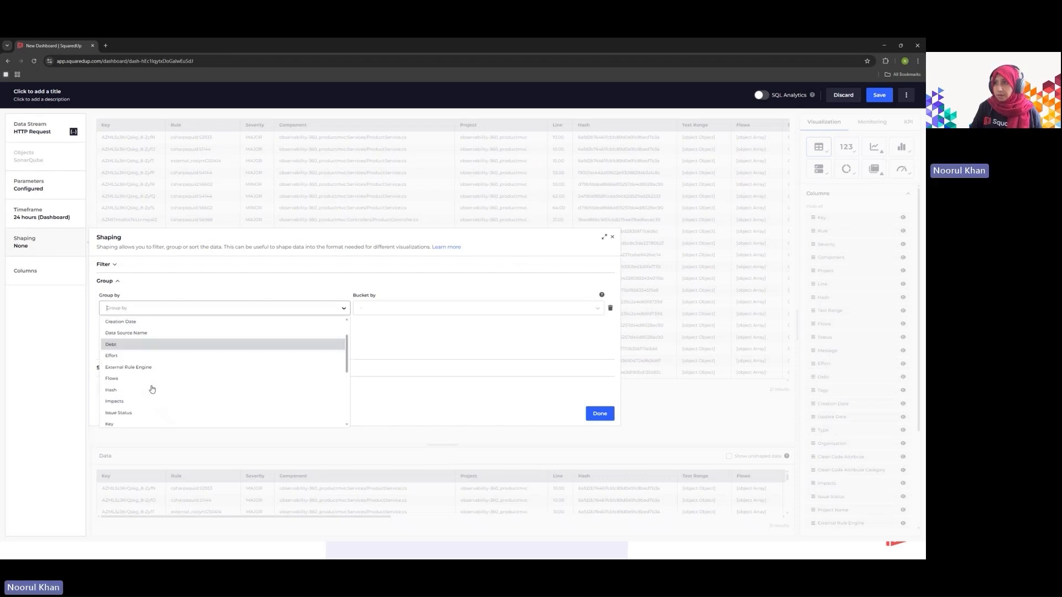
scroll(152, 389, "down", 3)
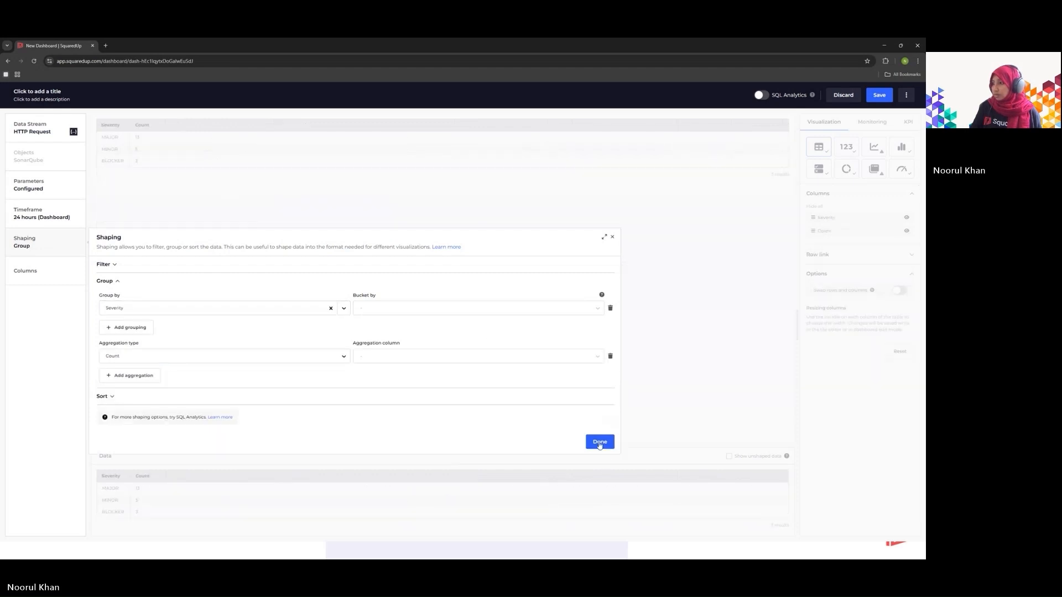
left_click(600, 442)
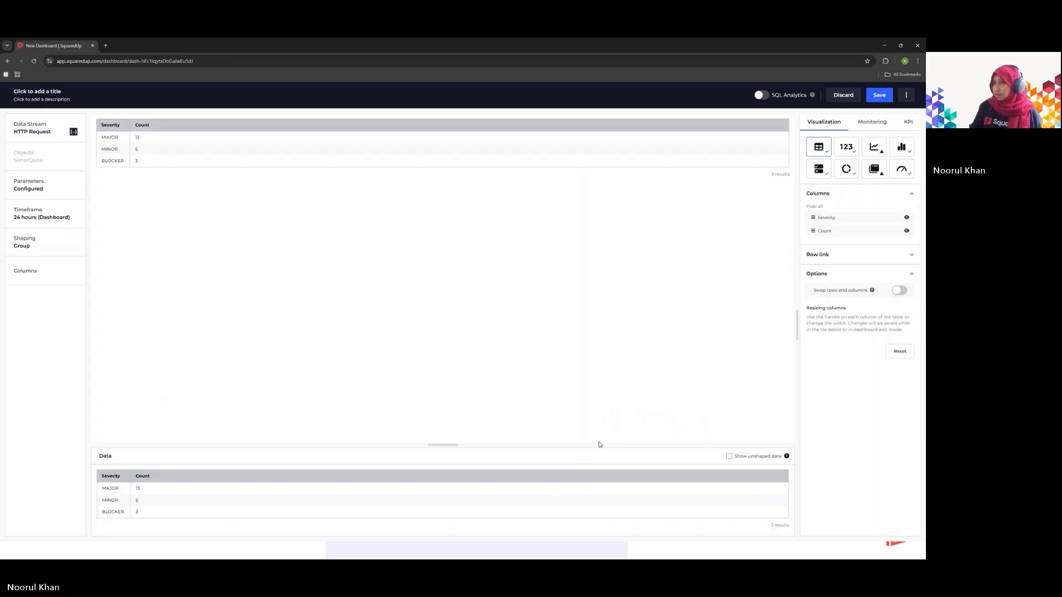
left_click(847, 171)
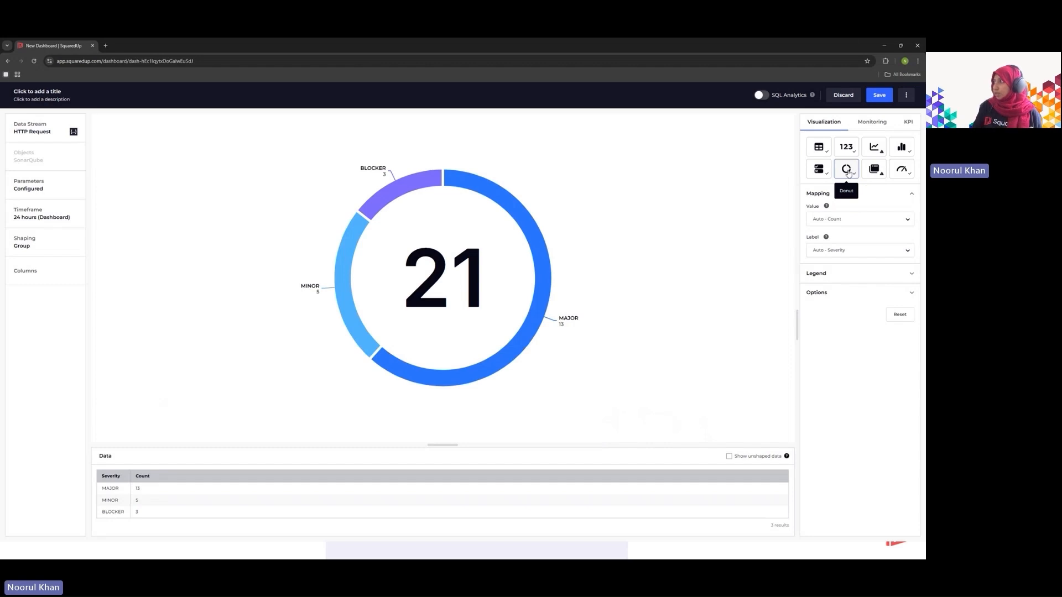
left_click(881, 98)
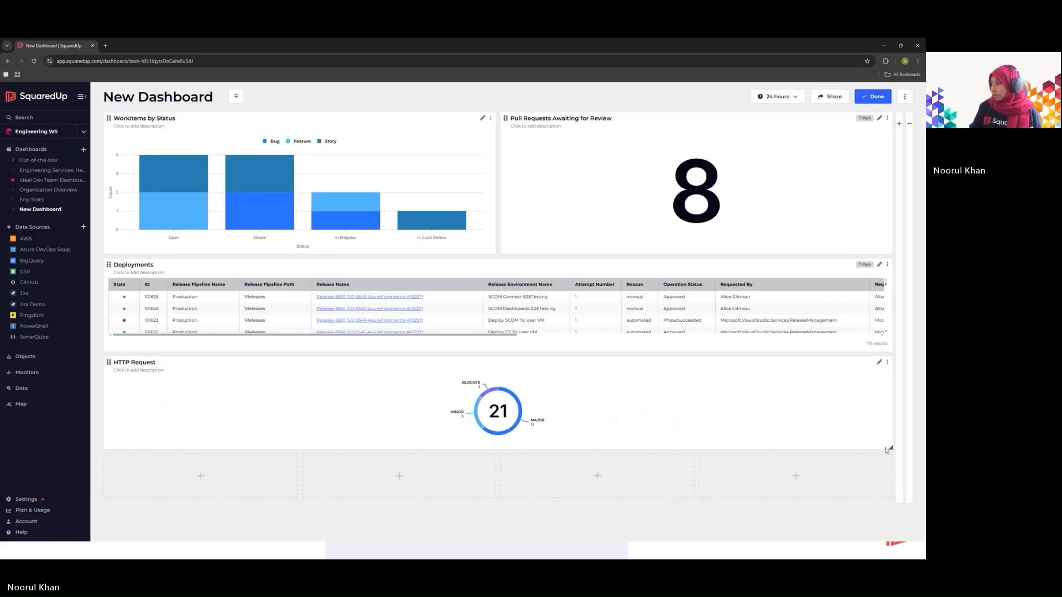
Step: Resize the HTTP Request tile to two grid columns wide and three rows high, and title it "Issues"
left_click_drag(887, 450, 494, 498)
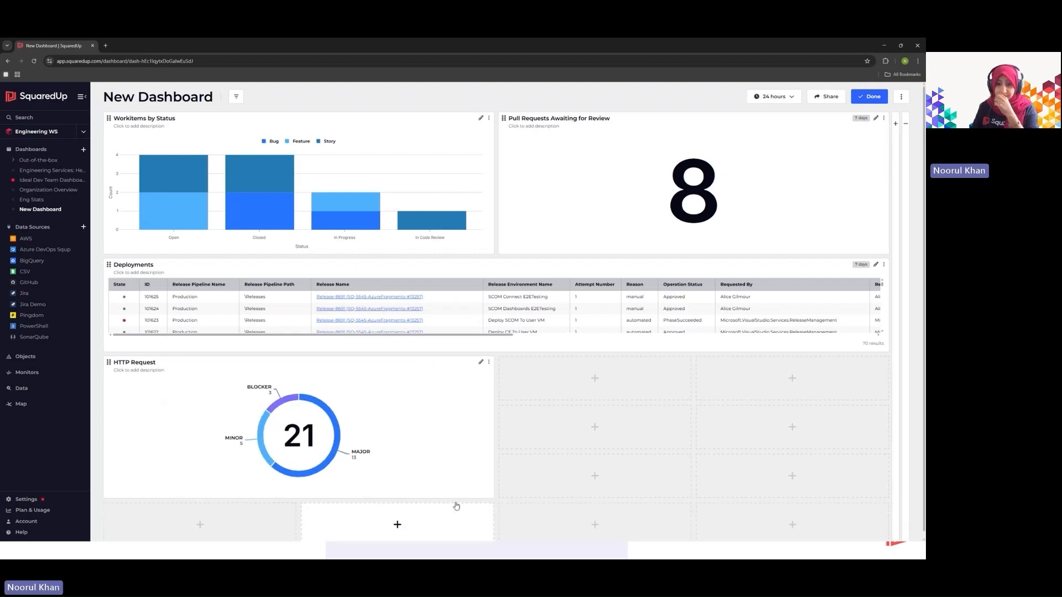
left_click_drag(156, 363, 113, 363)
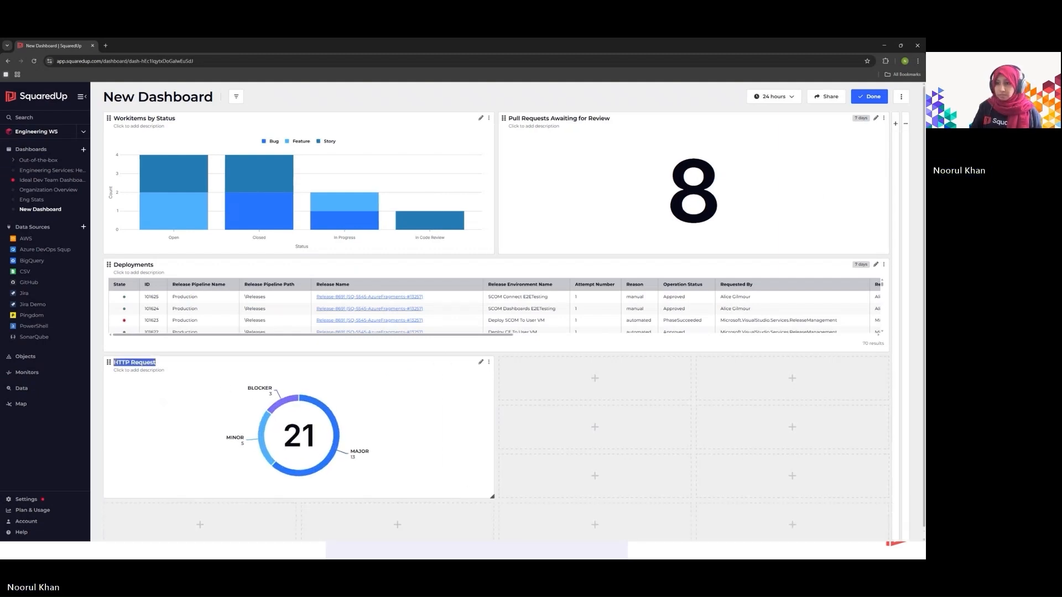
type("Issues")
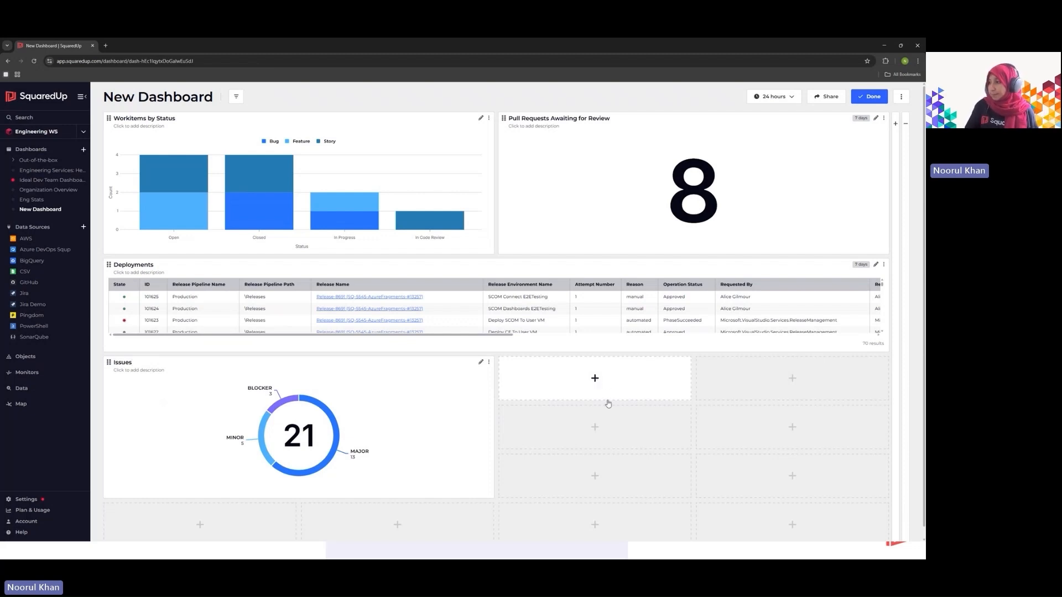
Step: Add a tile that uses the AWS Account Cost data stream in the empty space beside the Issues tile
left_click(595, 380)
left_click(646, 405)
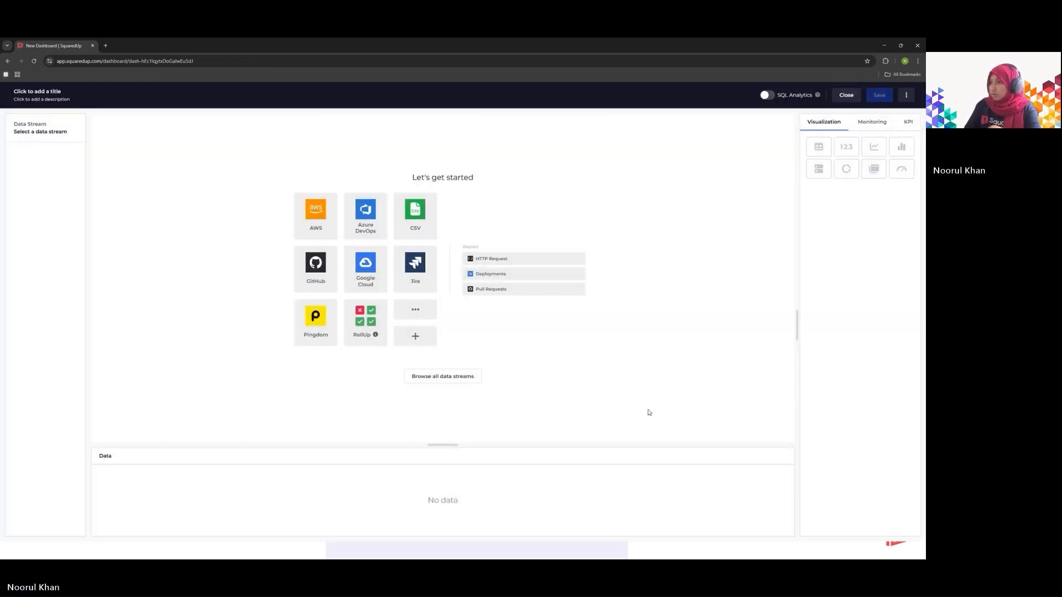
left_click(314, 223)
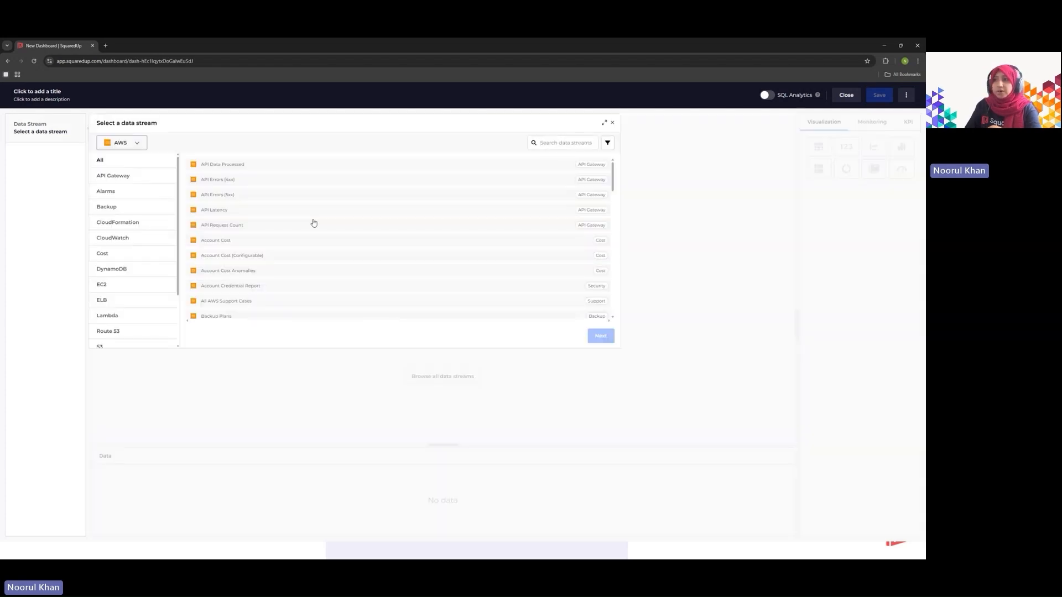
left_click(221, 243)
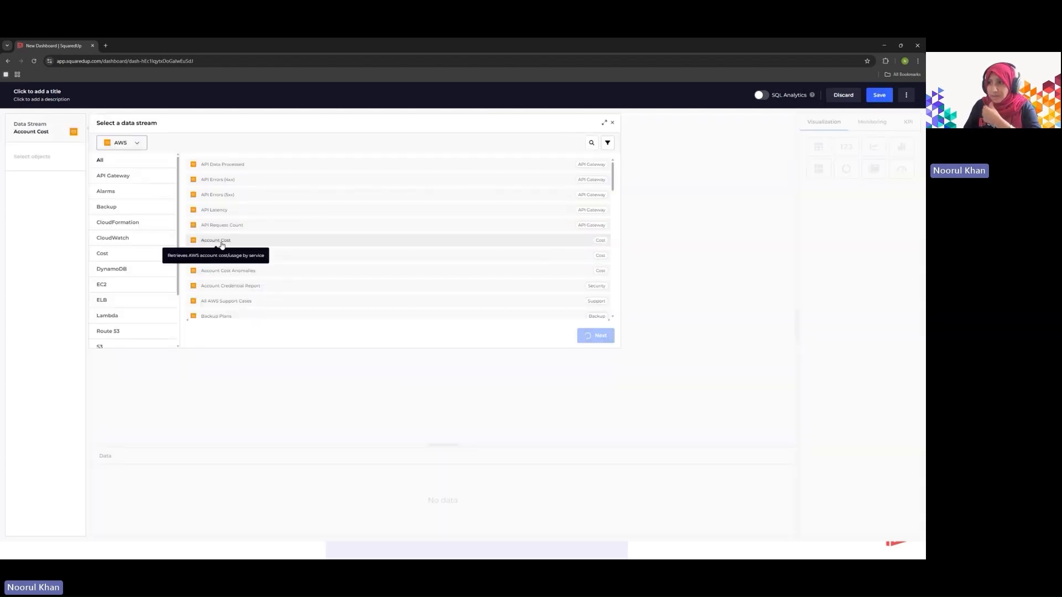
left_click(598, 337)
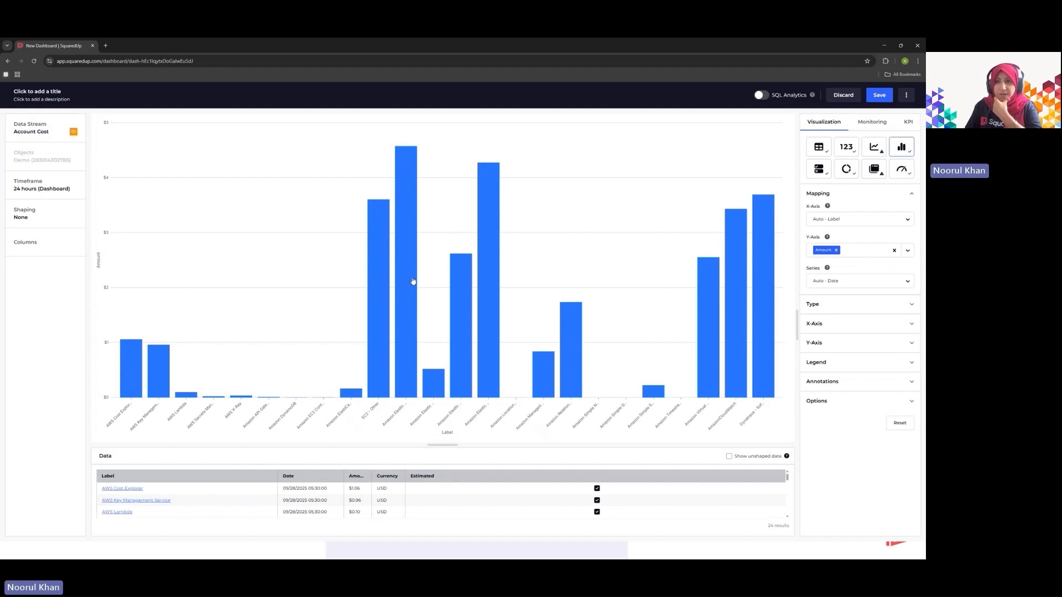
Step: Shape the account cost data by sorting on Amount in descending order and limiting it to the top 5
left_click(35, 220)
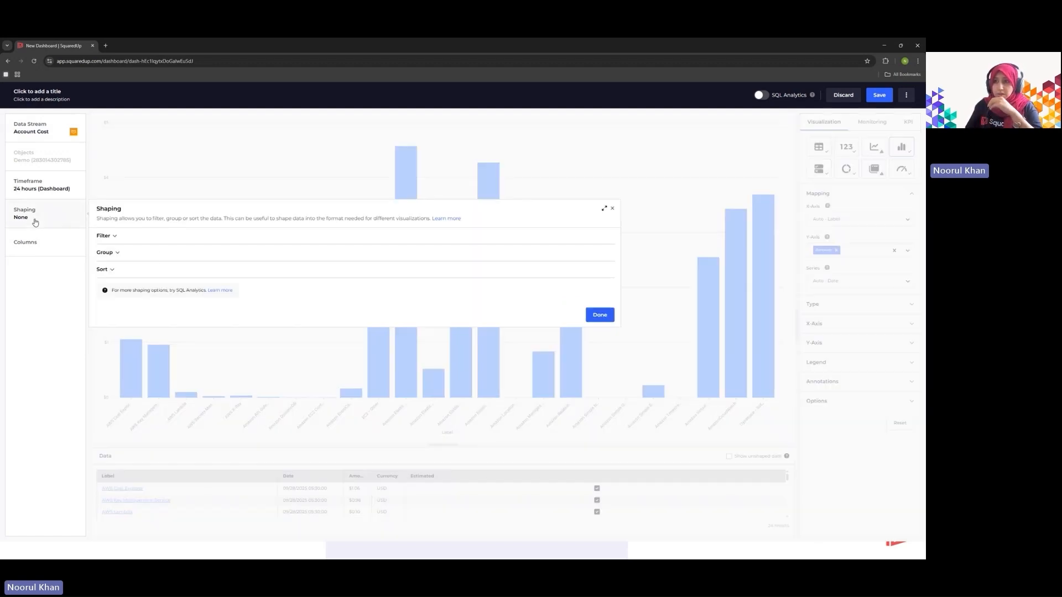
left_click(108, 271)
left_click(152, 299)
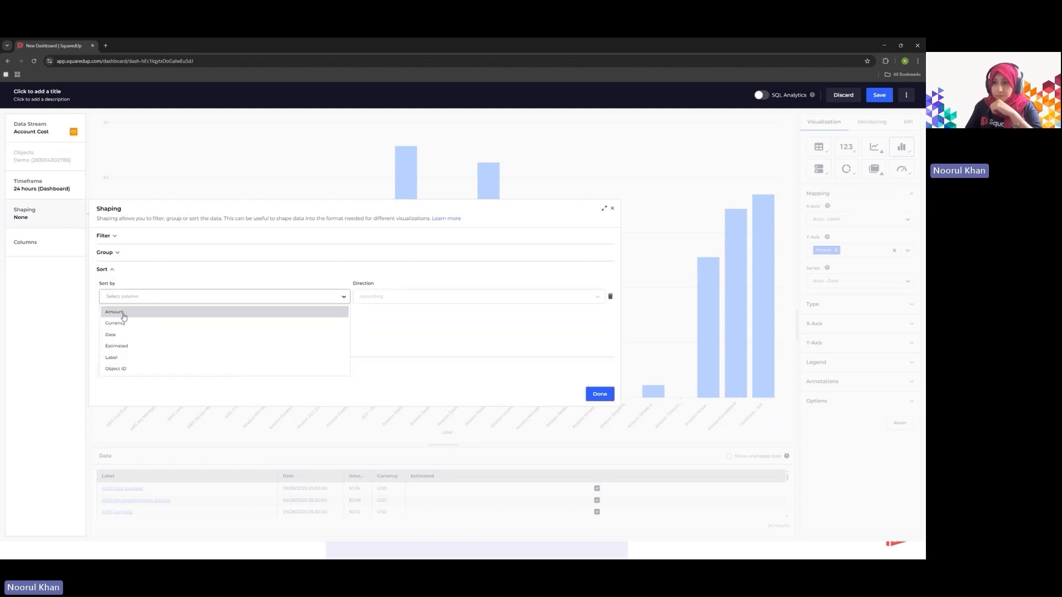
left_click(221, 314)
left_click(371, 299)
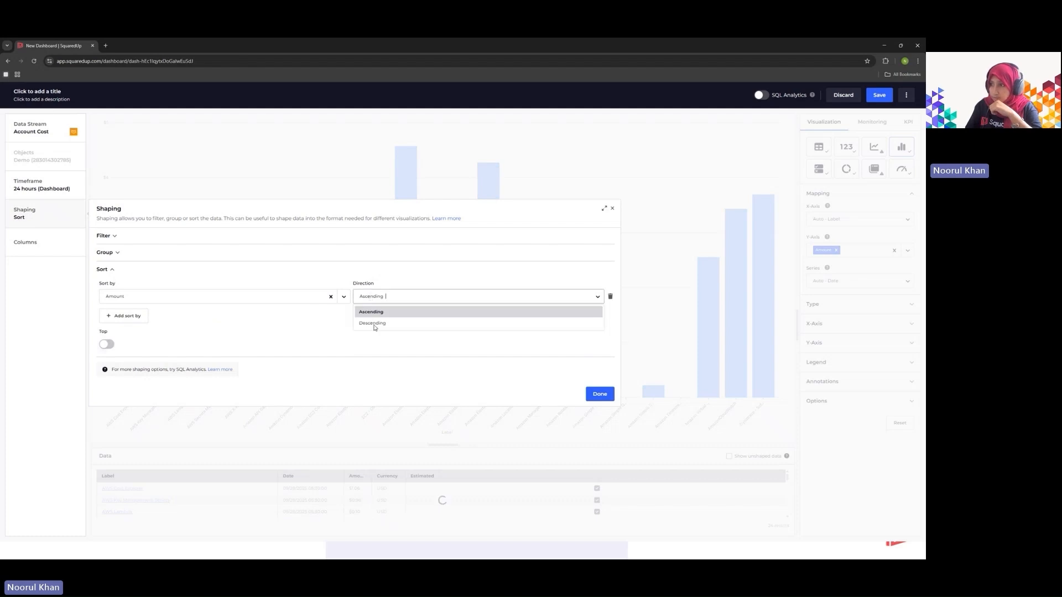
left_click(373, 325)
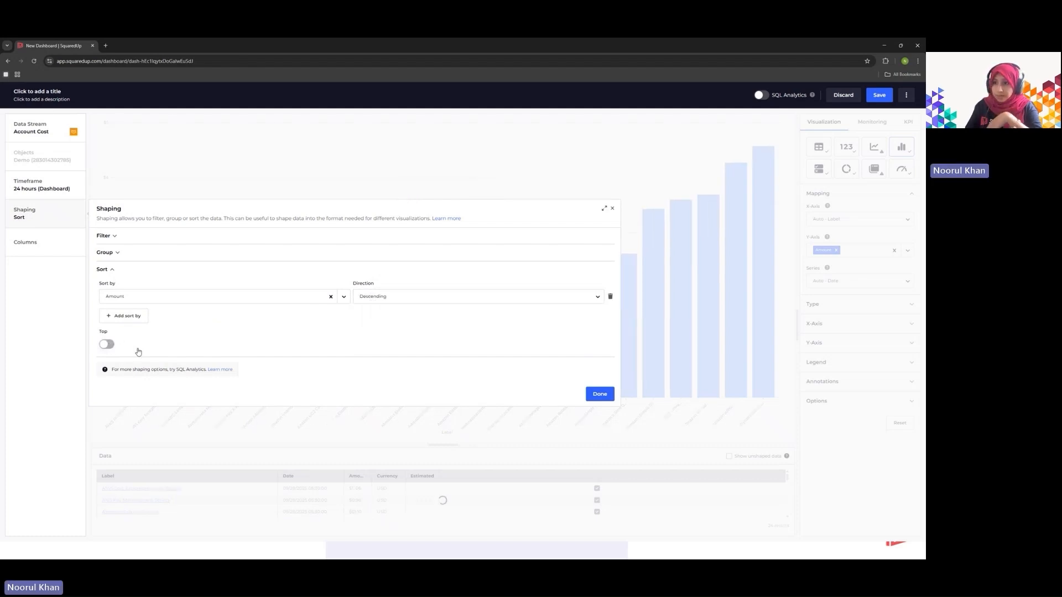
left_click(108, 344)
double_click(119, 346)
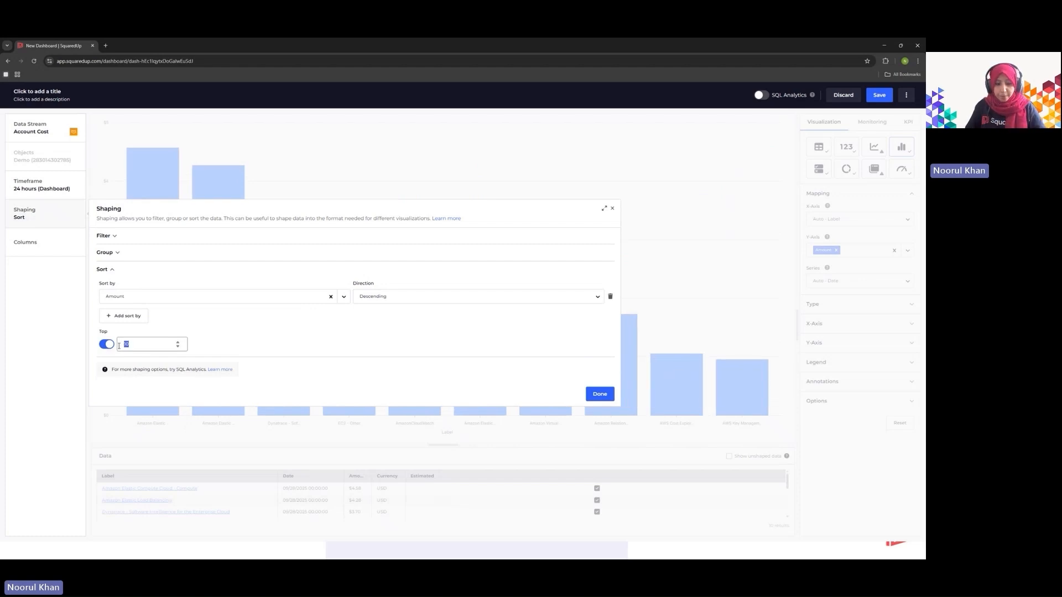
type("5")
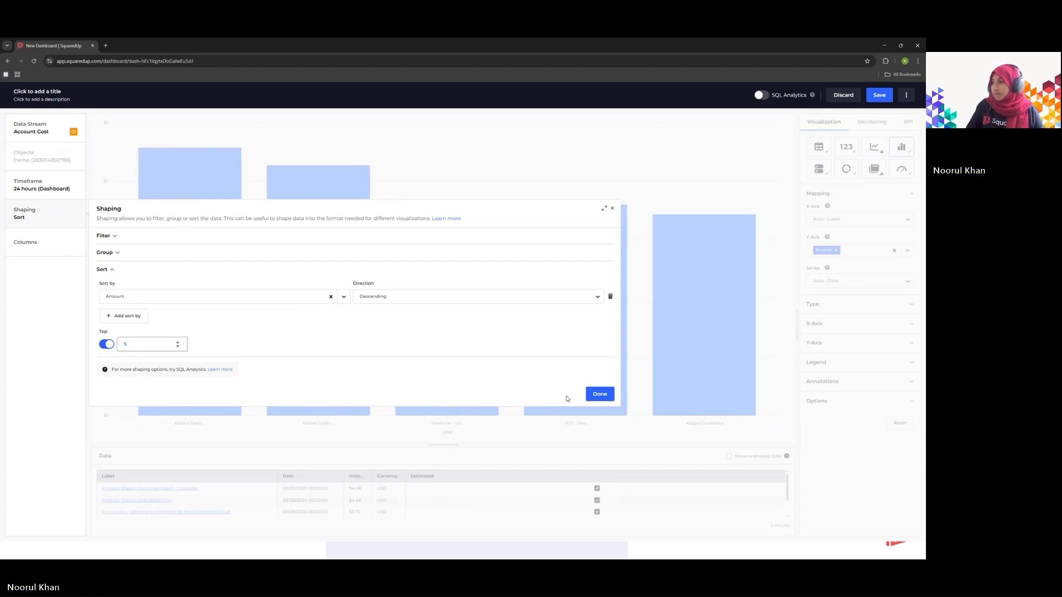
left_click(600, 394)
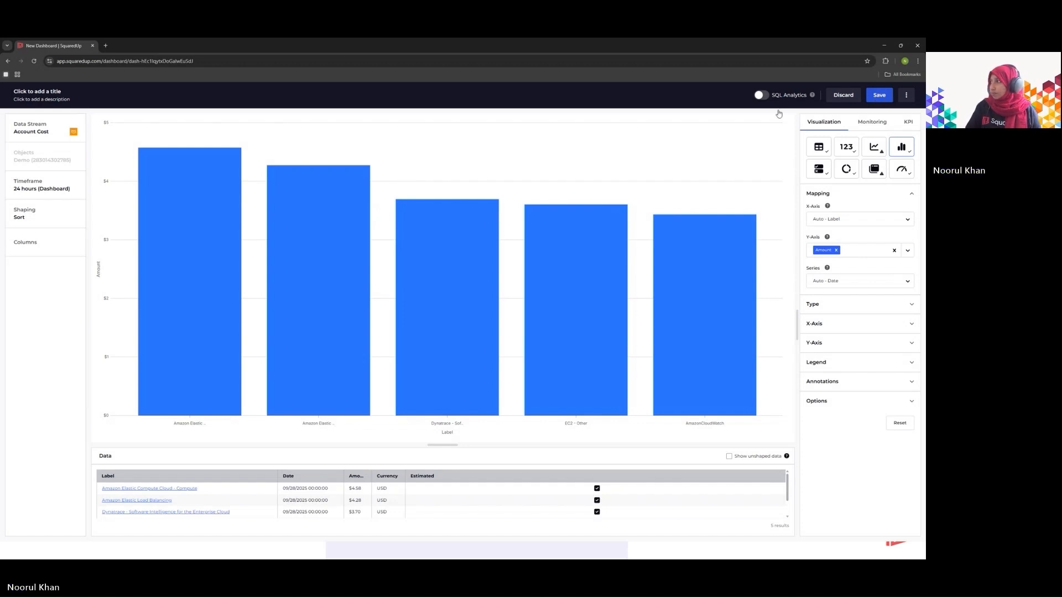
Step: Save the Account Cost tile and stretch it to three grid rows high, matching the Issues tile
left_click(879, 98)
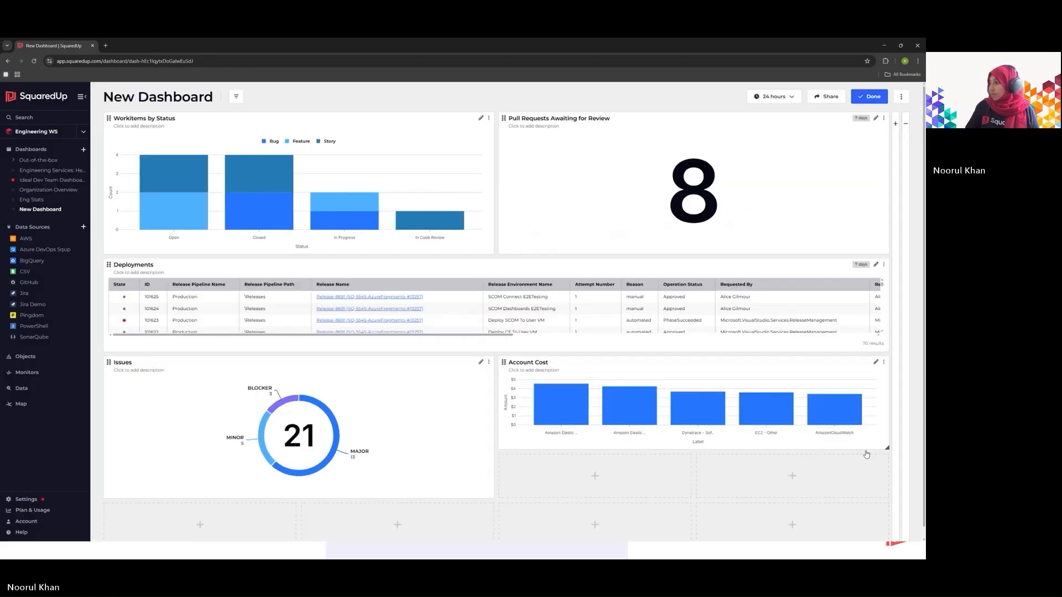
left_click_drag(887, 447, 883, 501)
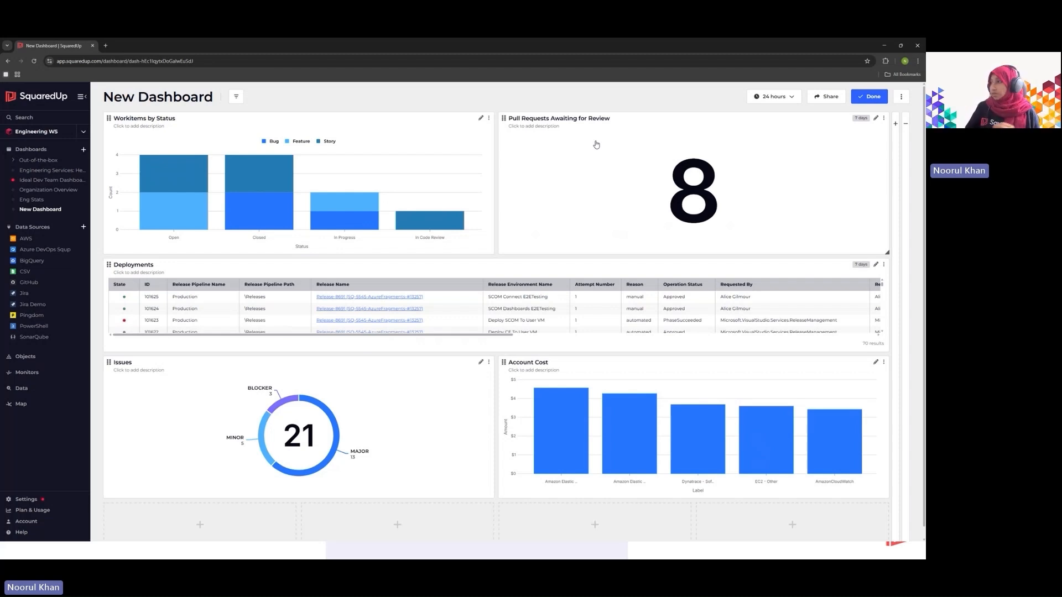
Step: Enable threshold monitoring on the Pull Requests Awaiting for Review tile, using Count as the value and None for Evaluate by
left_click(876, 120)
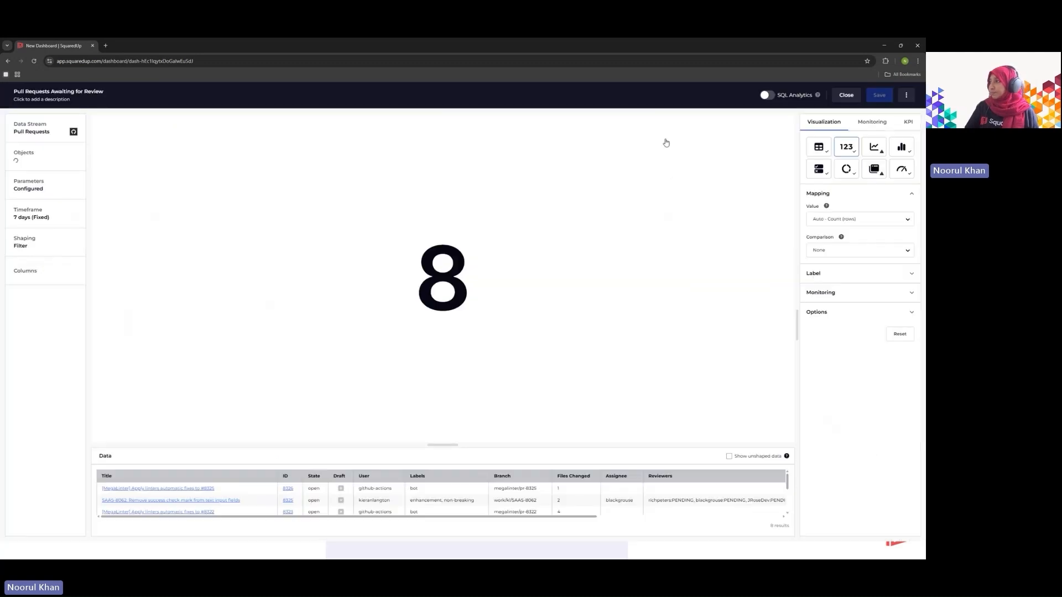
left_click(873, 123)
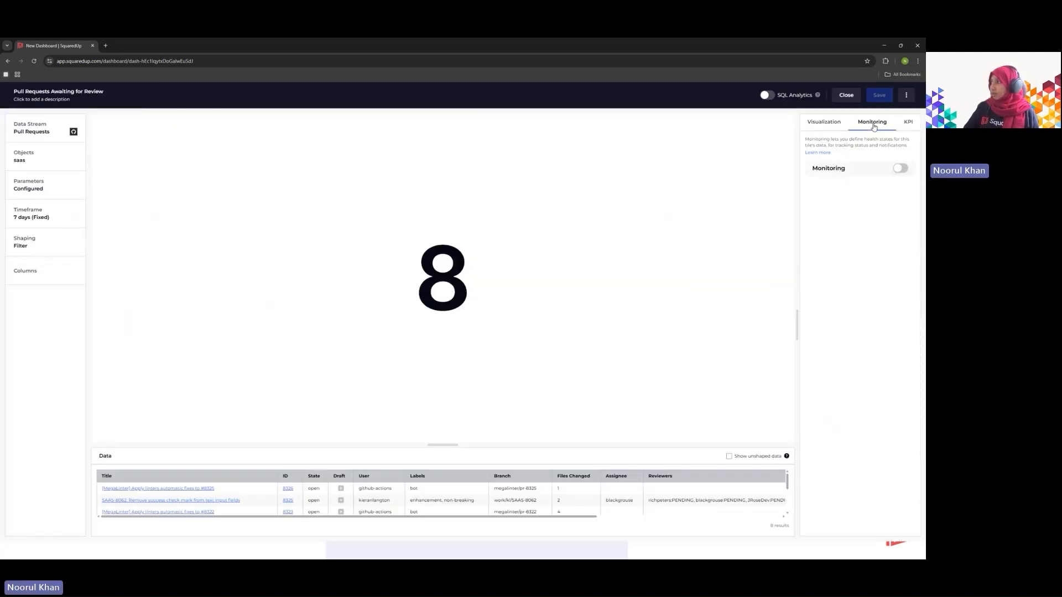
left_click(899, 169)
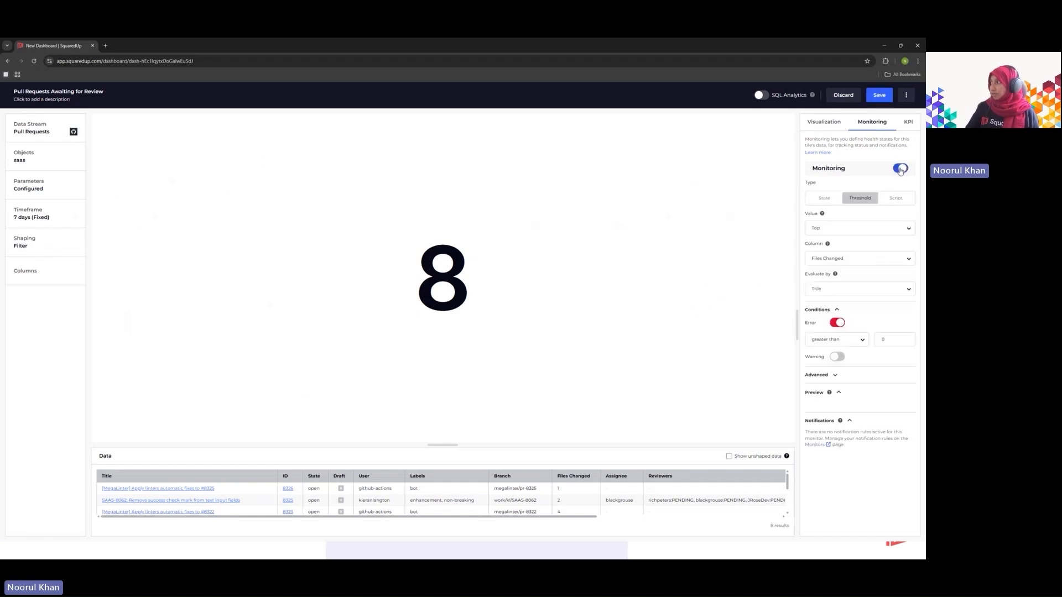
left_click(835, 229)
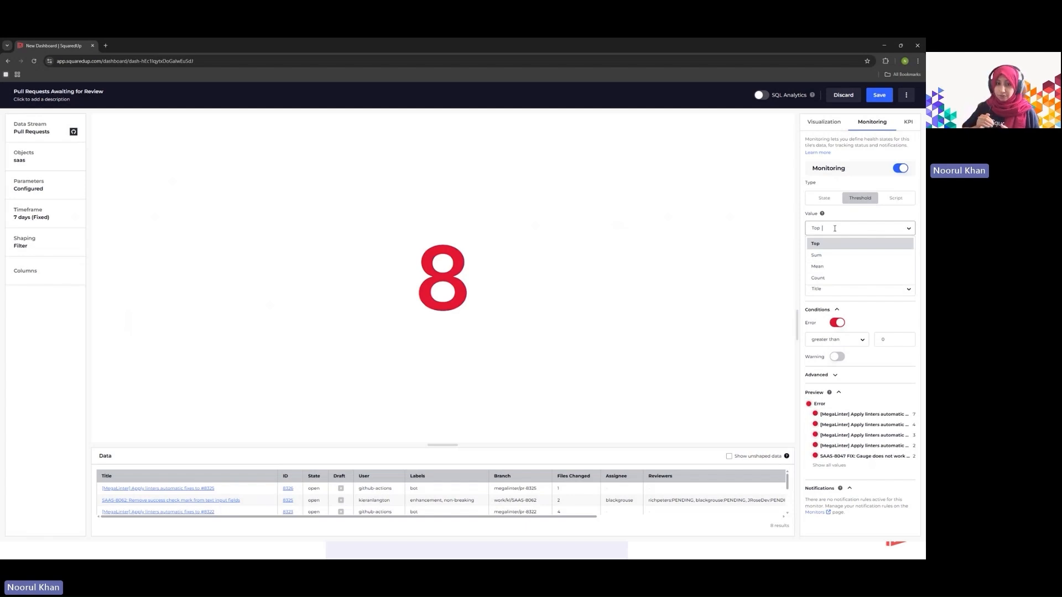
left_click(817, 278)
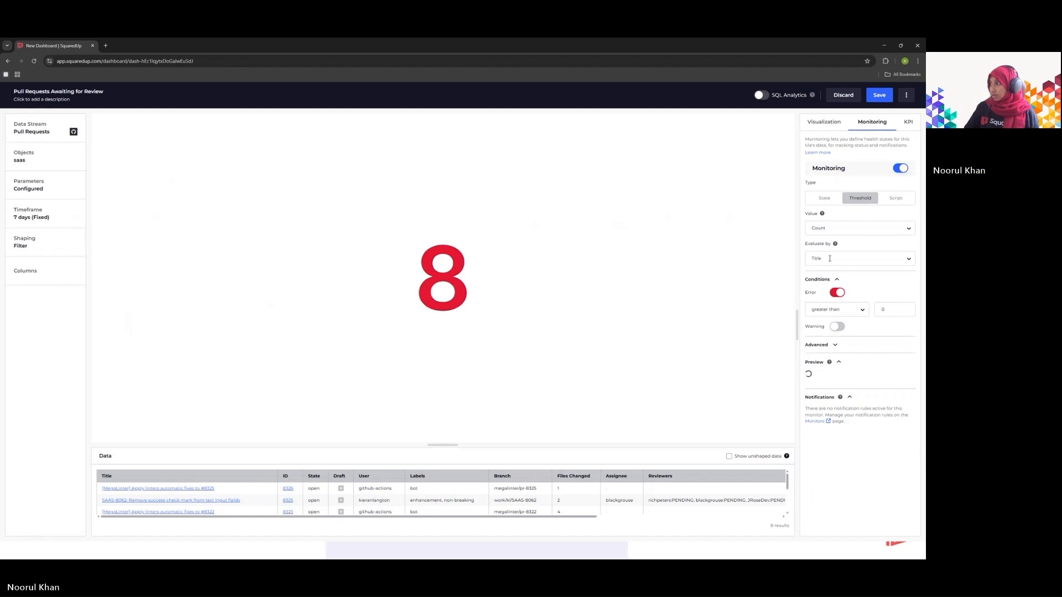
left_click(830, 258)
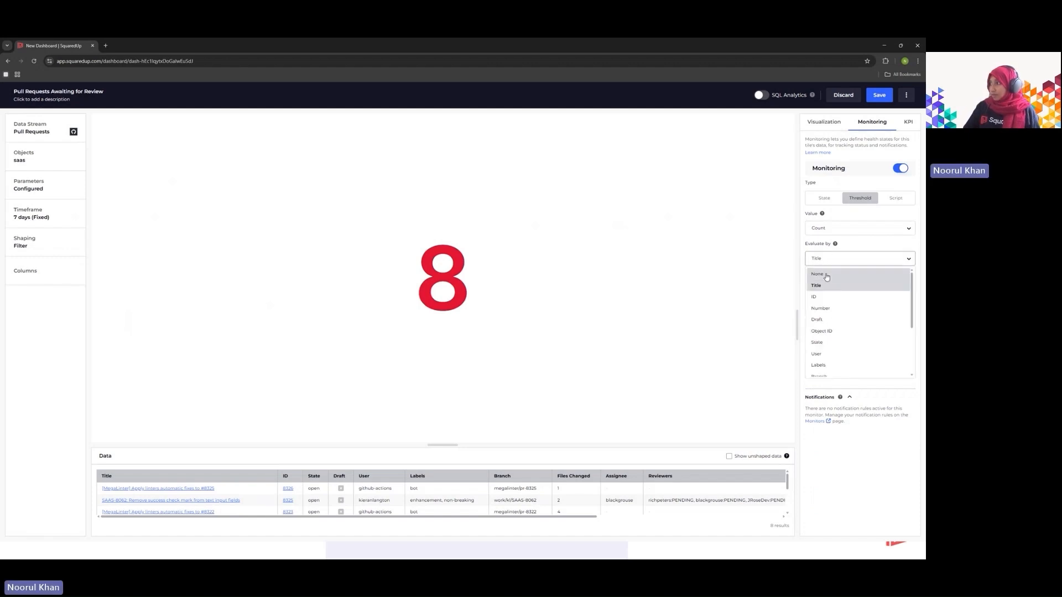
left_click(827, 276)
Step: Set the monitor's error condition to greater than 5 and save the tile
double_click(893, 308)
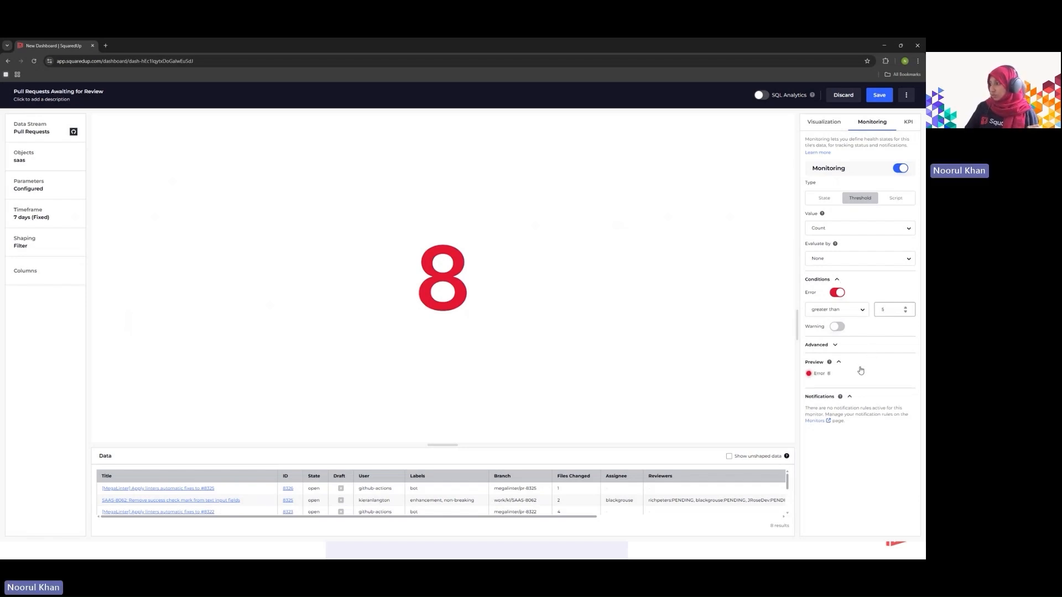
left_click(879, 97)
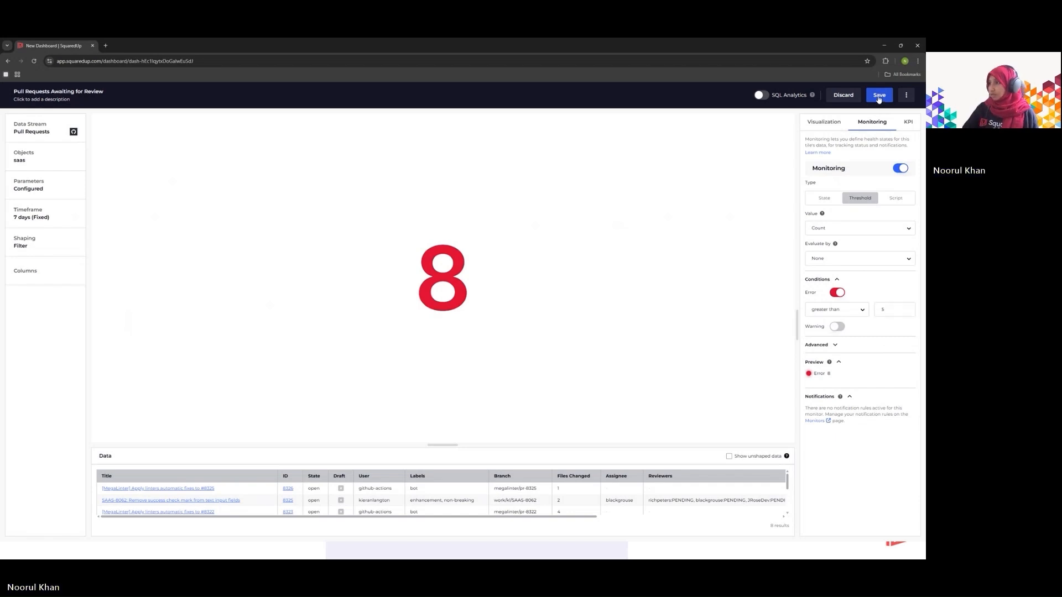
left_click(879, 97)
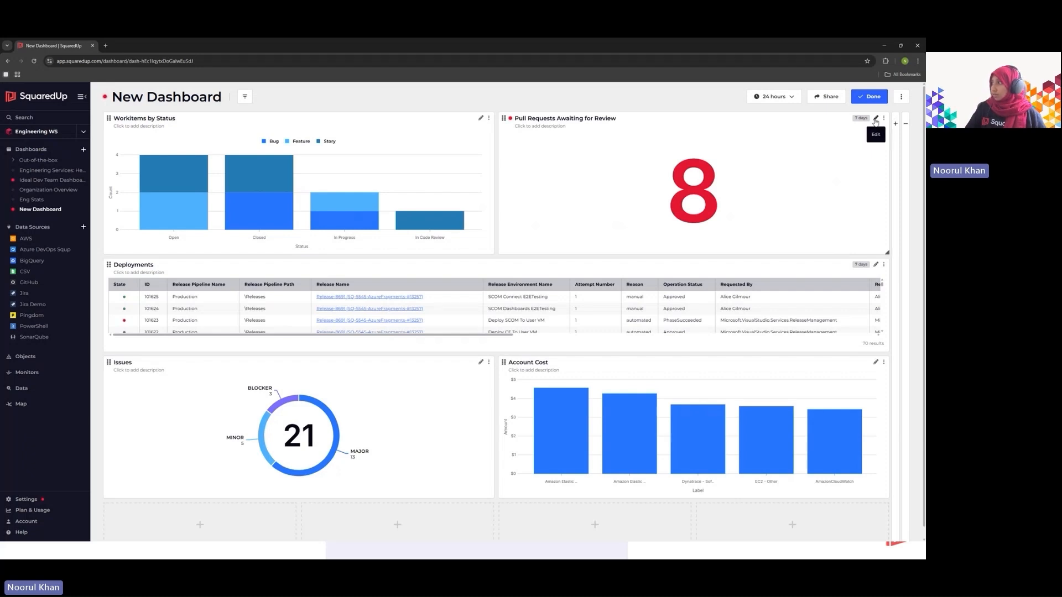
Step: Open the Monitors page for managing notification rules from the Pull Requests Awaiting for Review tile's monitoring settings
left_click(876, 119)
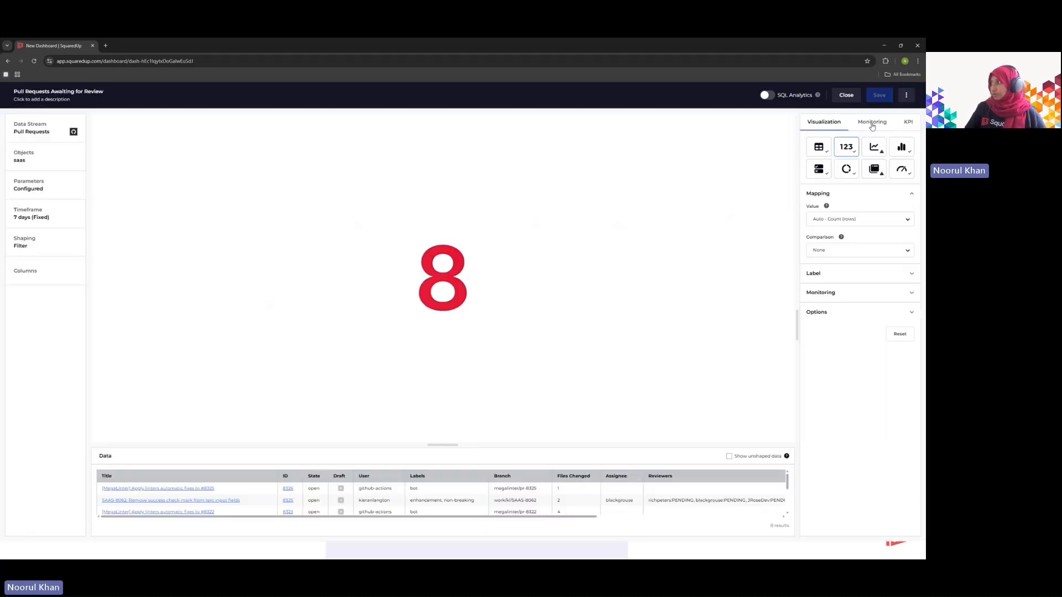
left_click(873, 124)
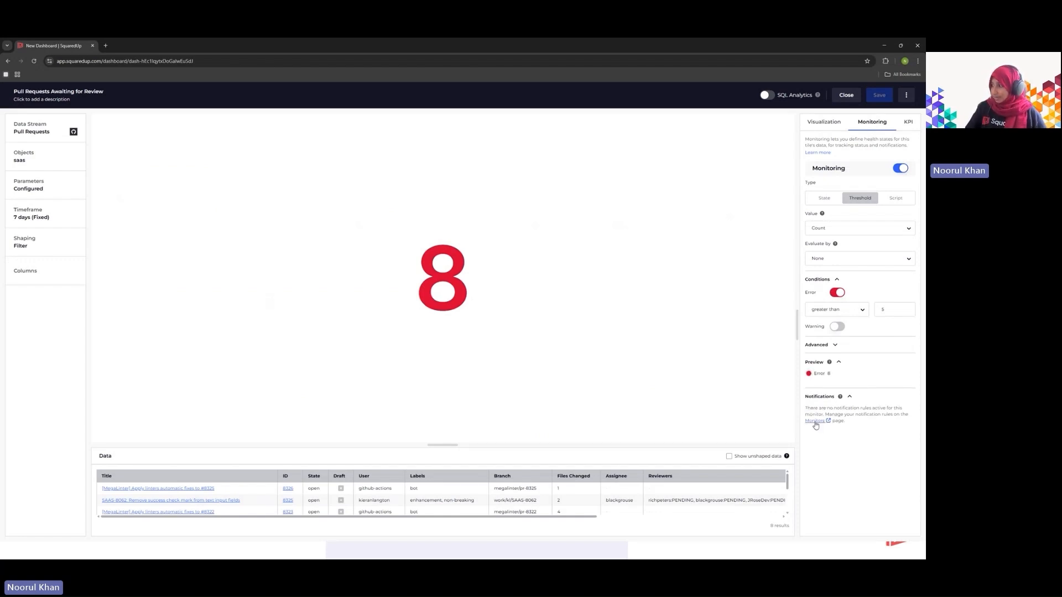
left_click(815, 421)
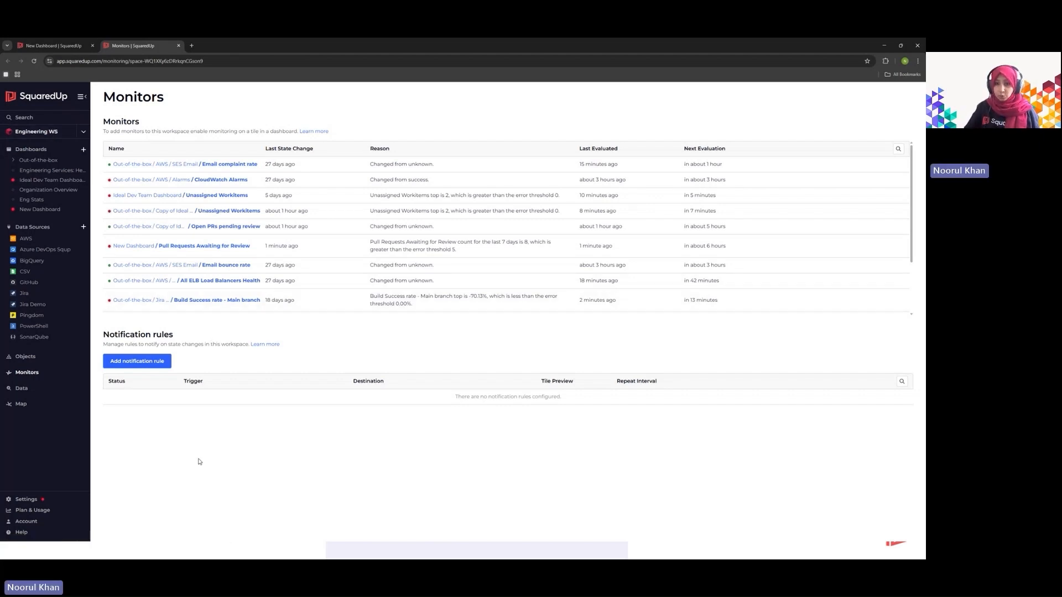
Step: Add a notification rule triggered only by New Dashboard's Pull Requests Awaiting for Review monitor
left_click(146, 365)
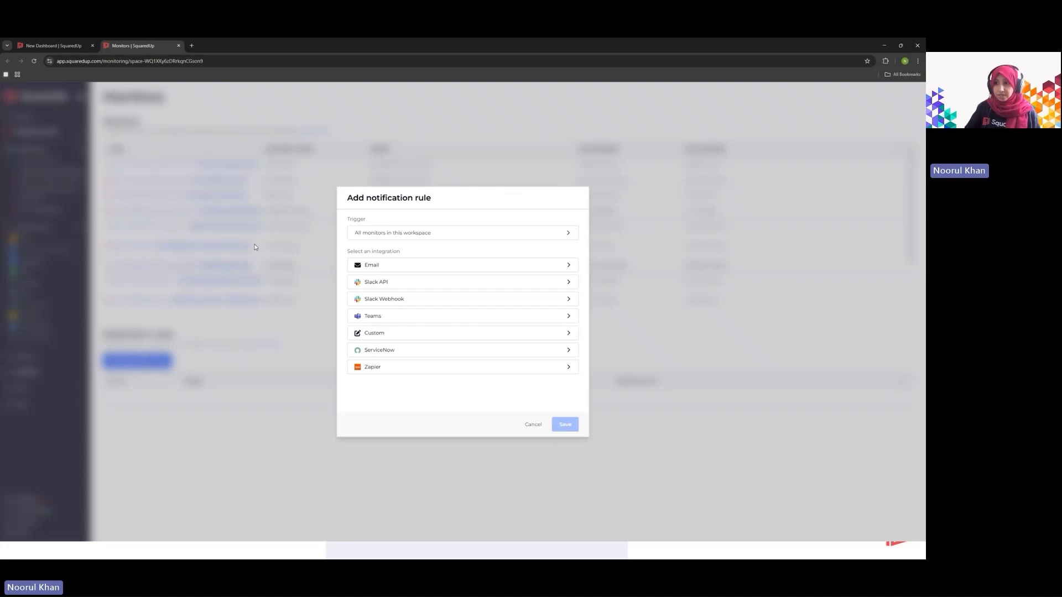
left_click(395, 238)
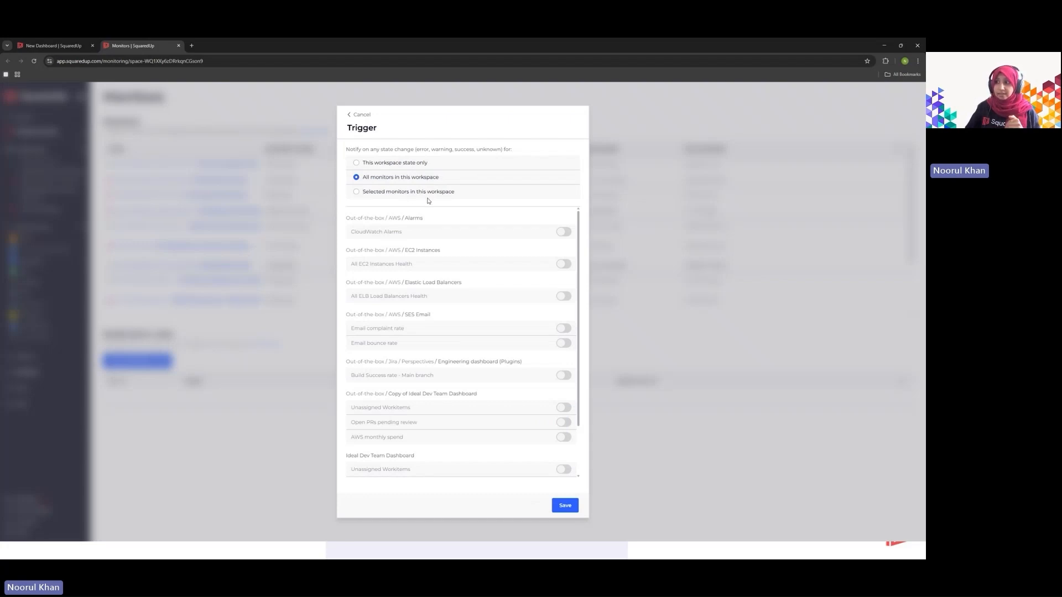
left_click(356, 192)
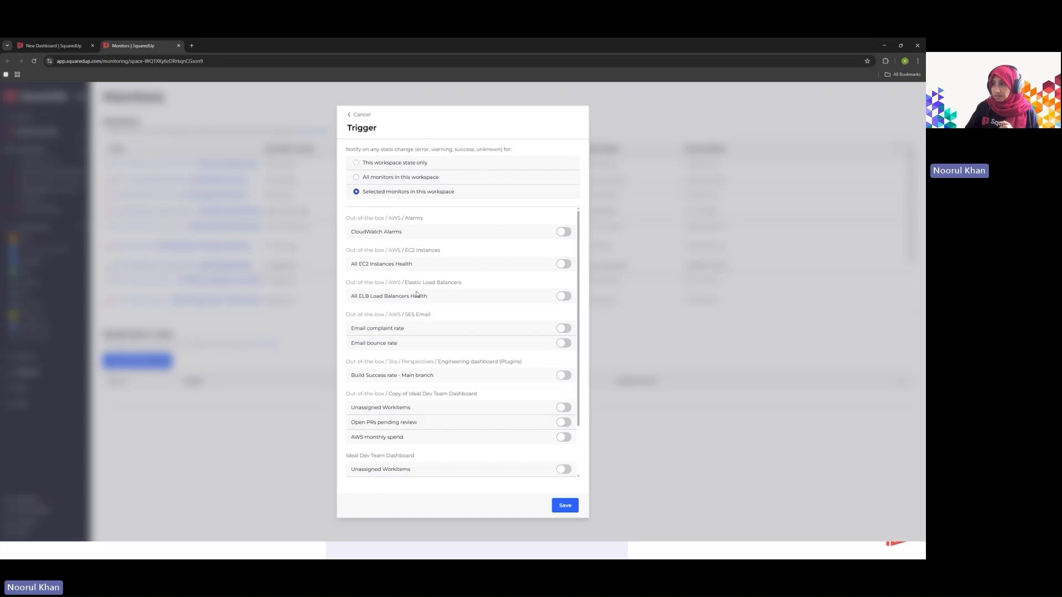
scroll(416, 299, "down", 2)
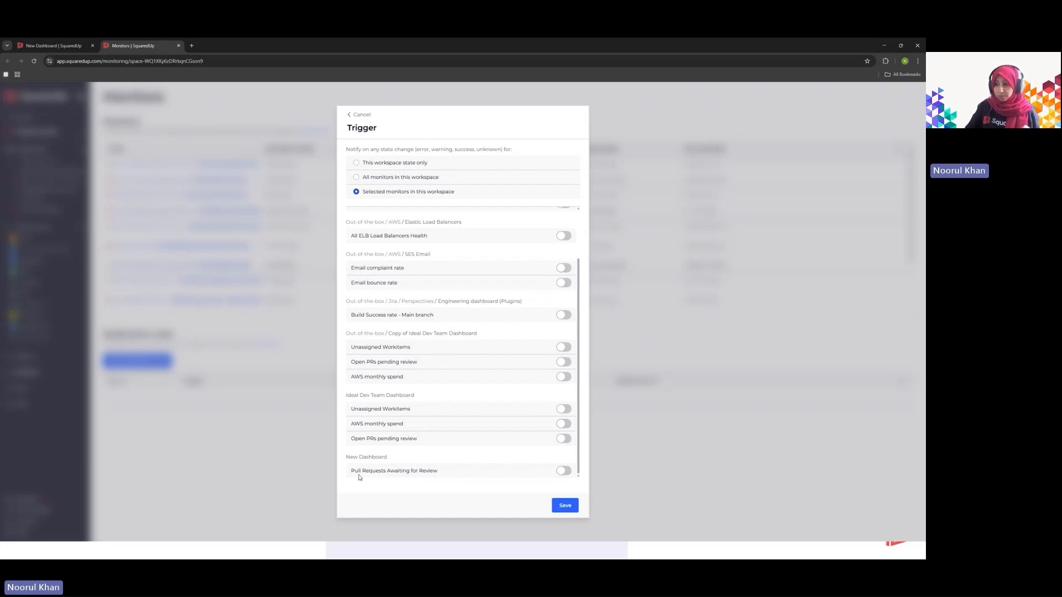
left_click(564, 472)
left_click(565, 505)
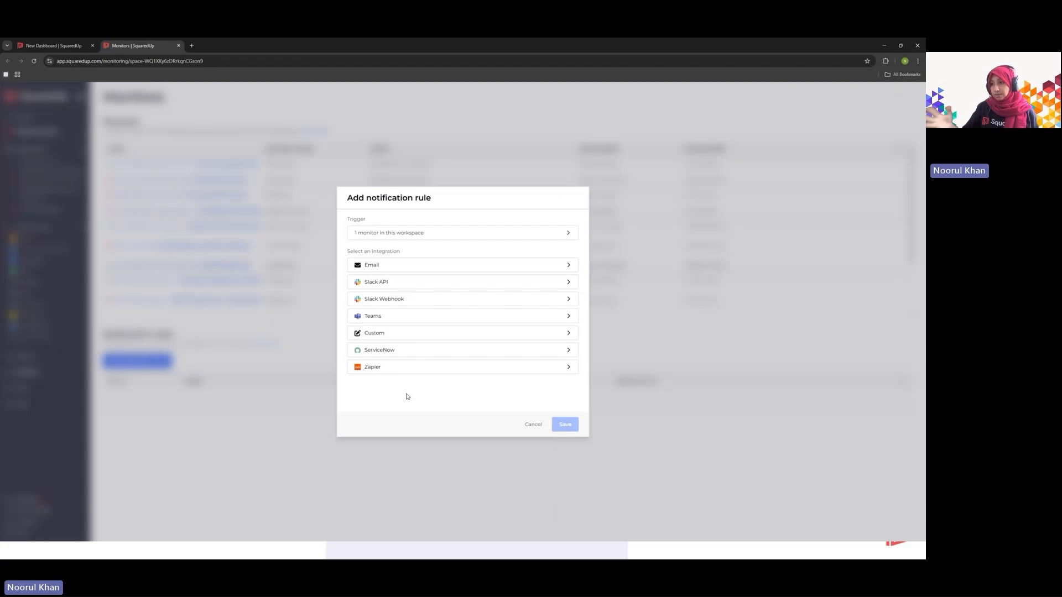
Step: Save the notification rule with the Slack API destination Reviewers, and return to New Dashboard
left_click(380, 286)
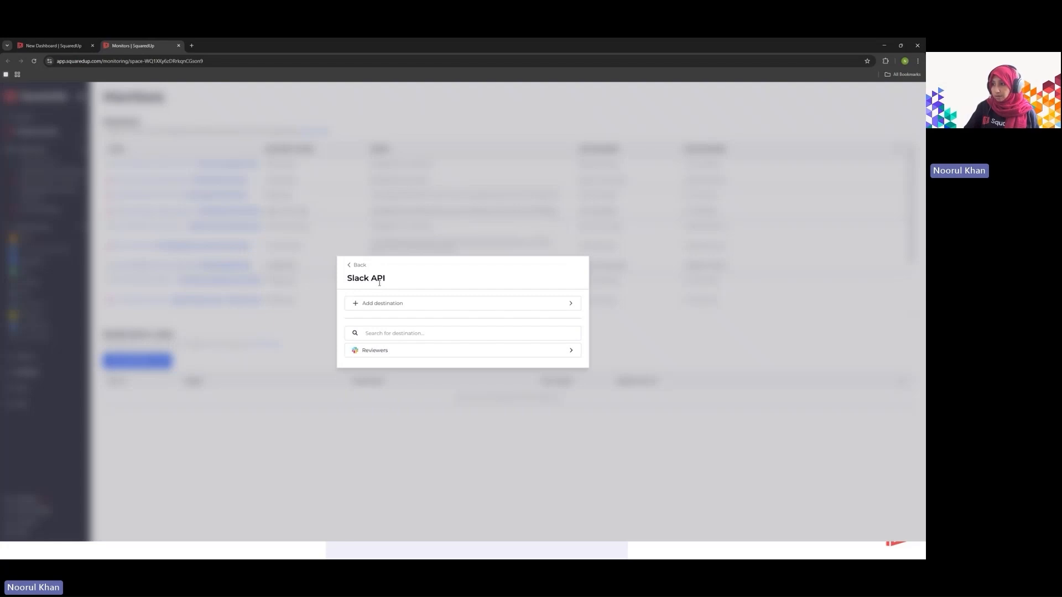
left_click(380, 354)
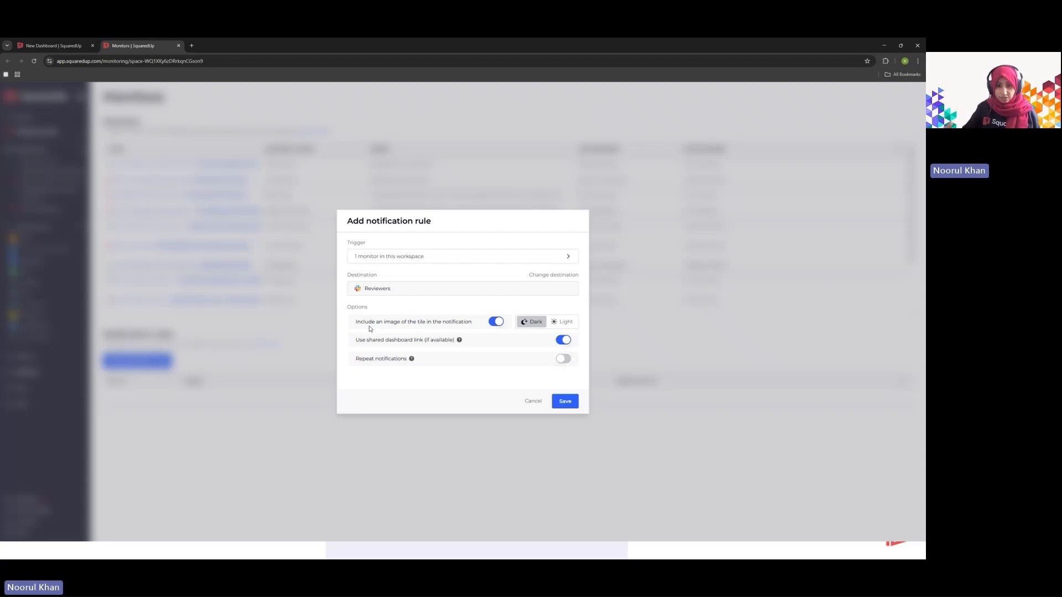
left_click(564, 403)
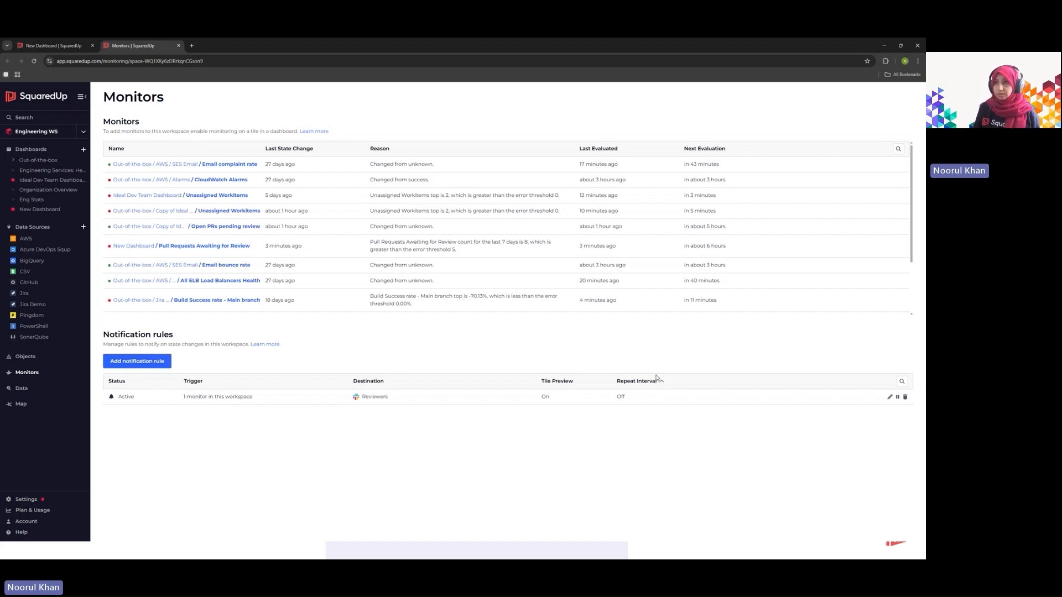
left_click(38, 210)
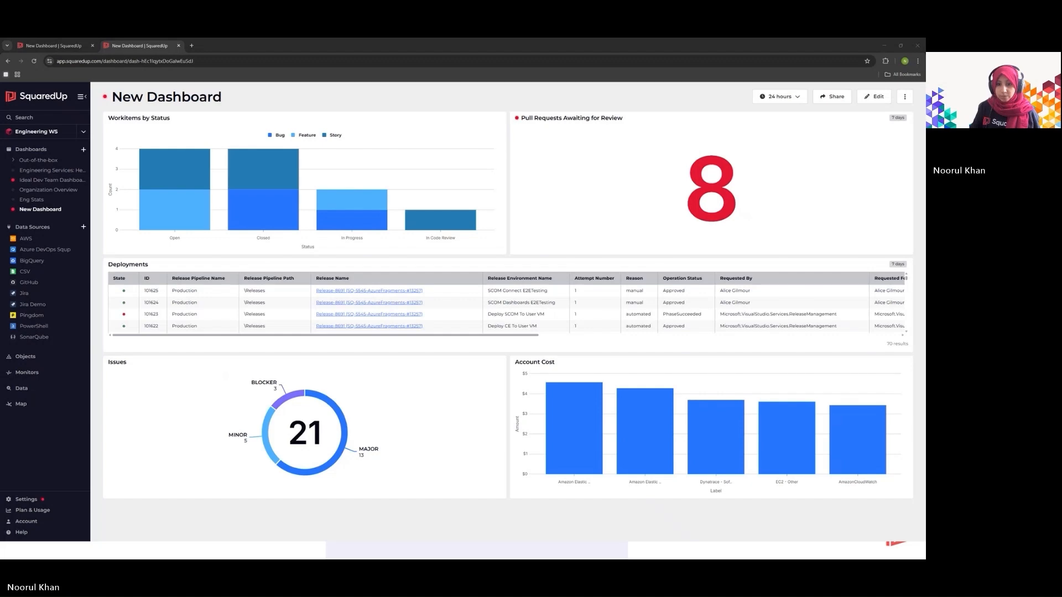
key("alt+Tab")
key("Right")
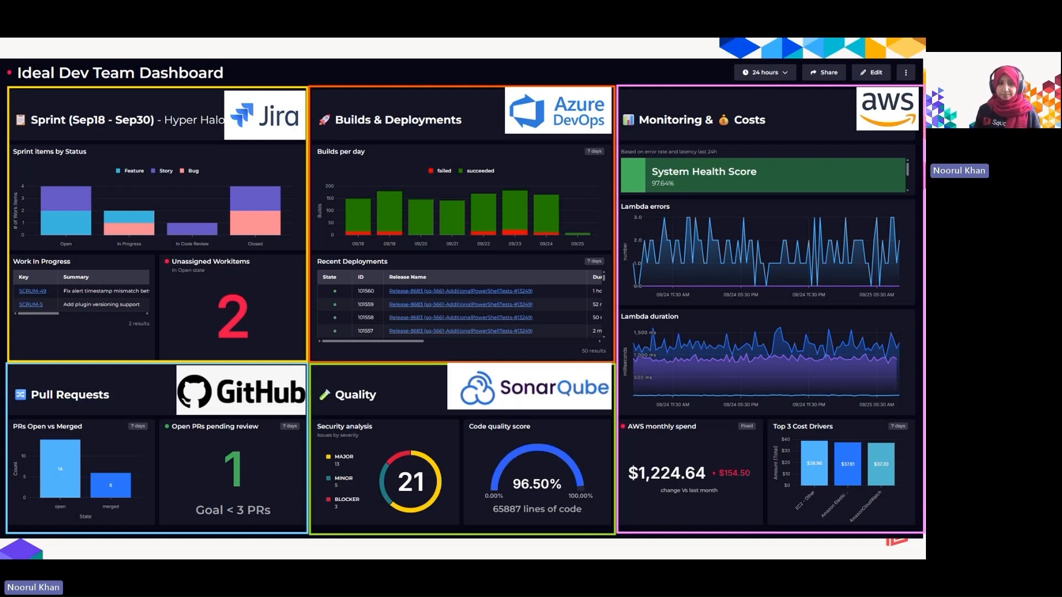
key("Right")
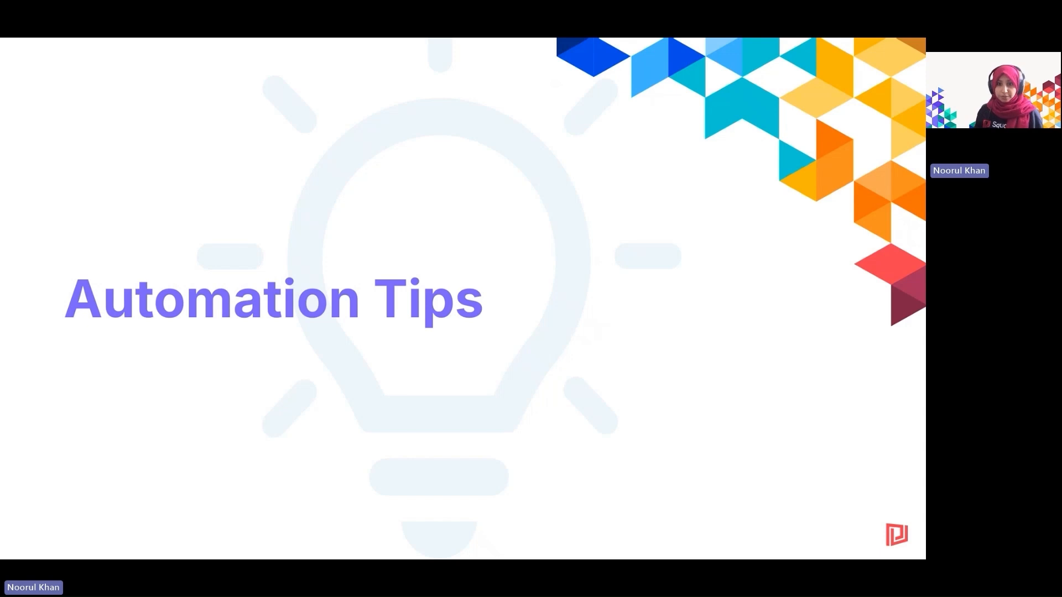
key("Right")
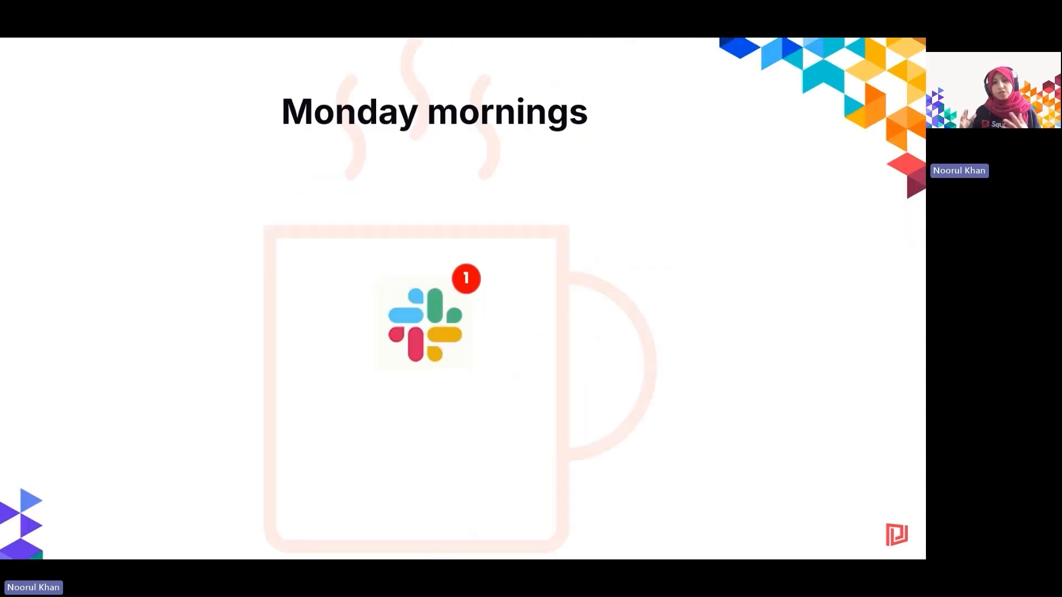